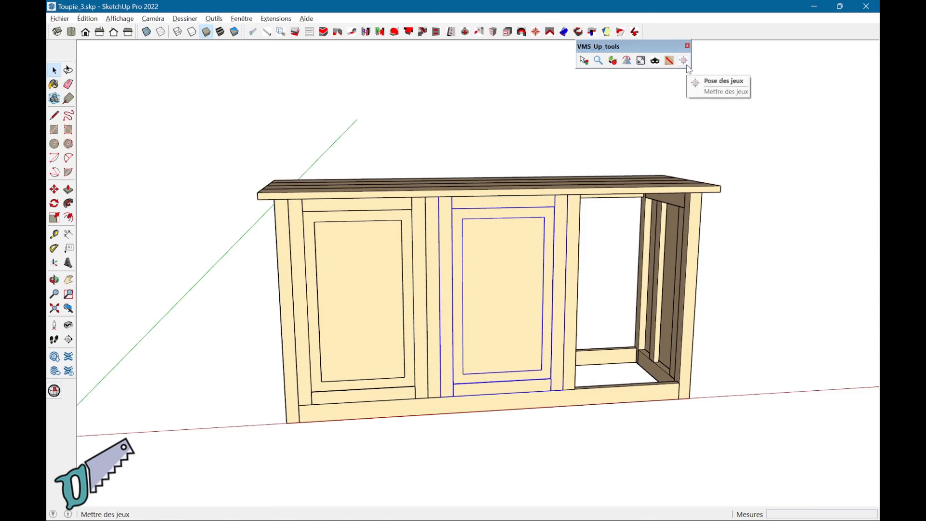
# Step: Rename the selected middle door group and its pieces as Porte_bas_D
pyautogui.rightClick(484, 288)
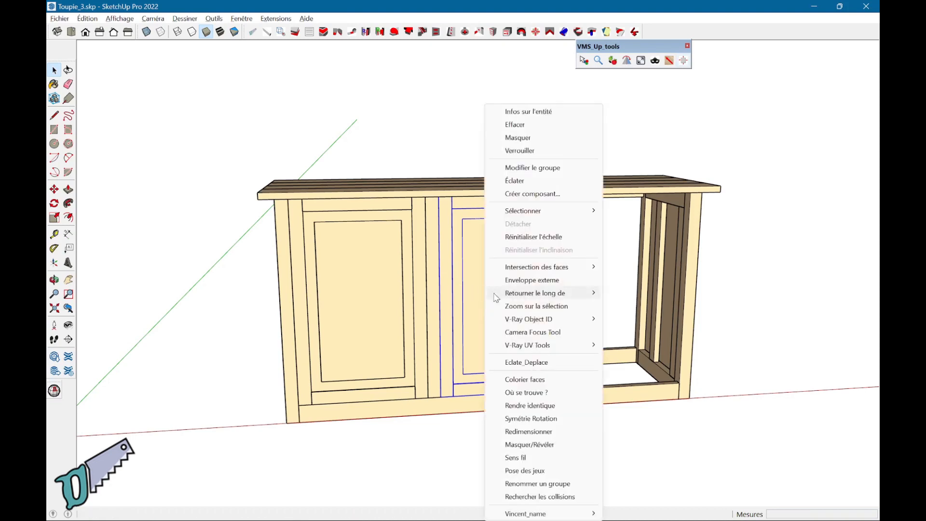
pyautogui.click(537, 483)
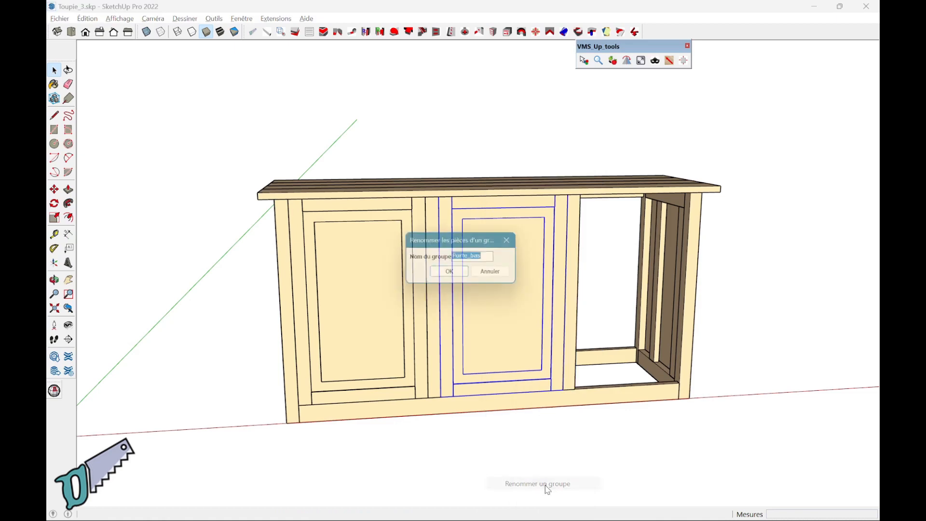
pyautogui.click(494, 260)
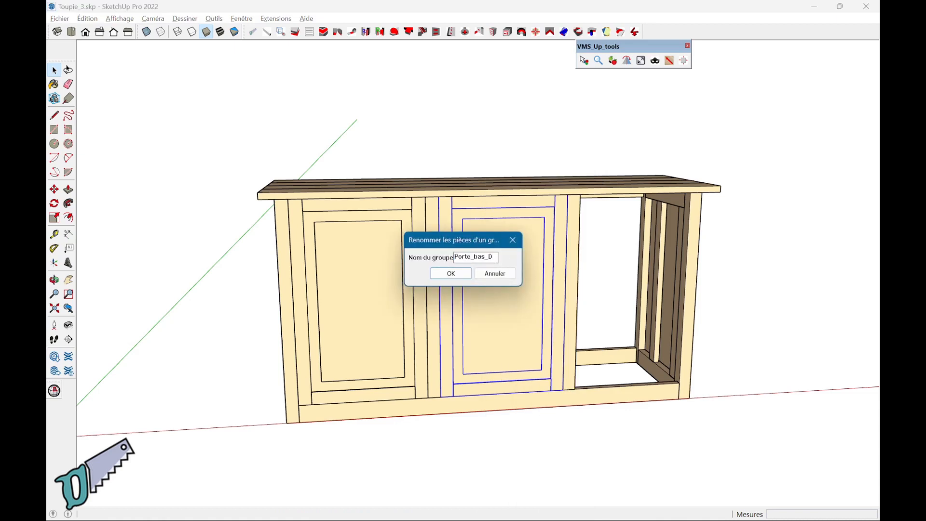
pyautogui.press('Return')
# Step: Stretch the middle door's width from its bottom rail with a translation value of -4 mm
pyautogui.moveTo(513, 248); pyautogui.dragTo(443, 307, button='middle')
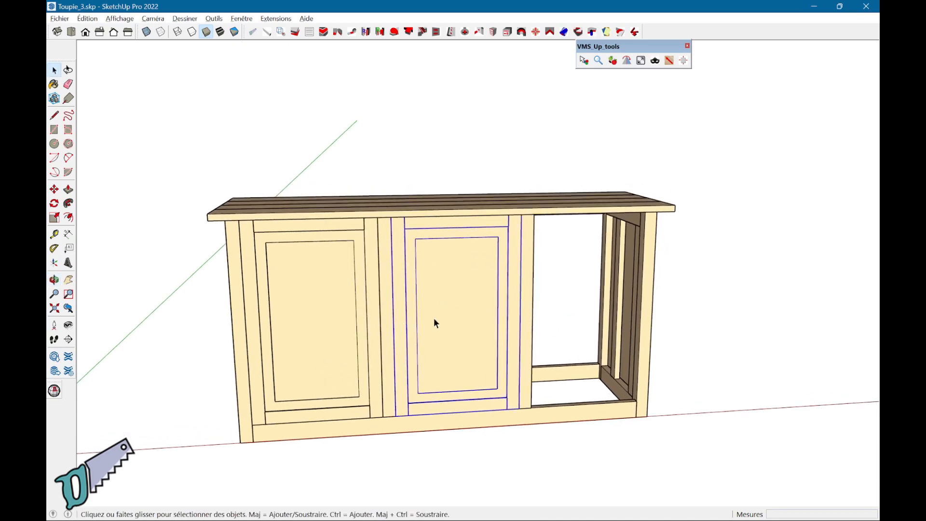
pyautogui.click(536, 34)
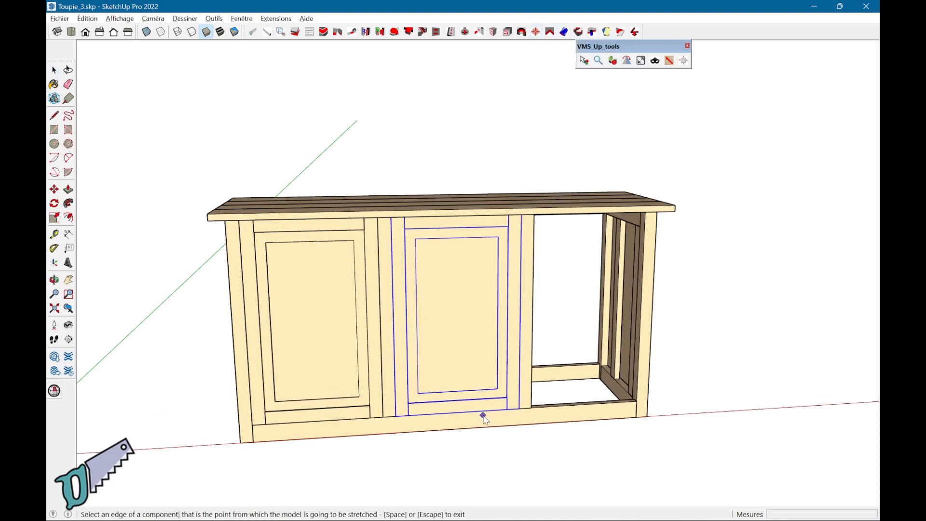
pyautogui.click(480, 399)
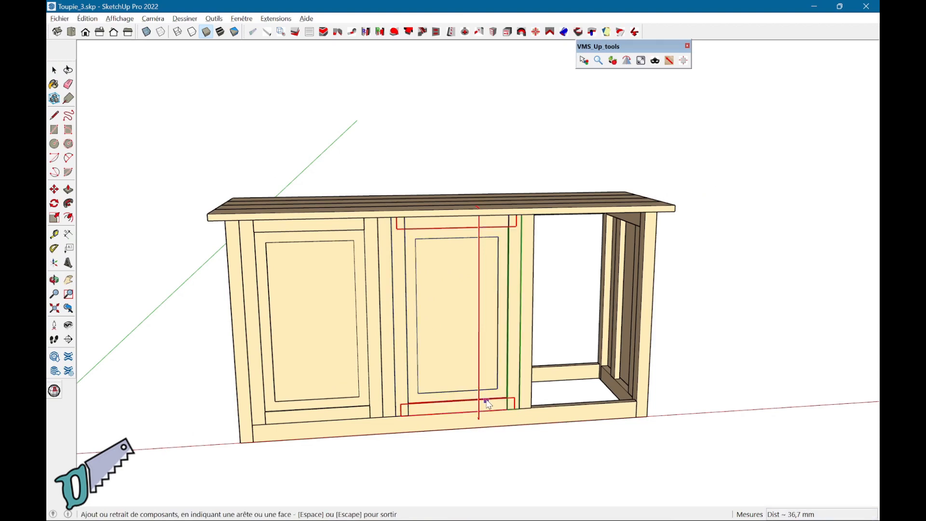
pyautogui.rightClick(488, 404)
pyautogui.click(523, 408)
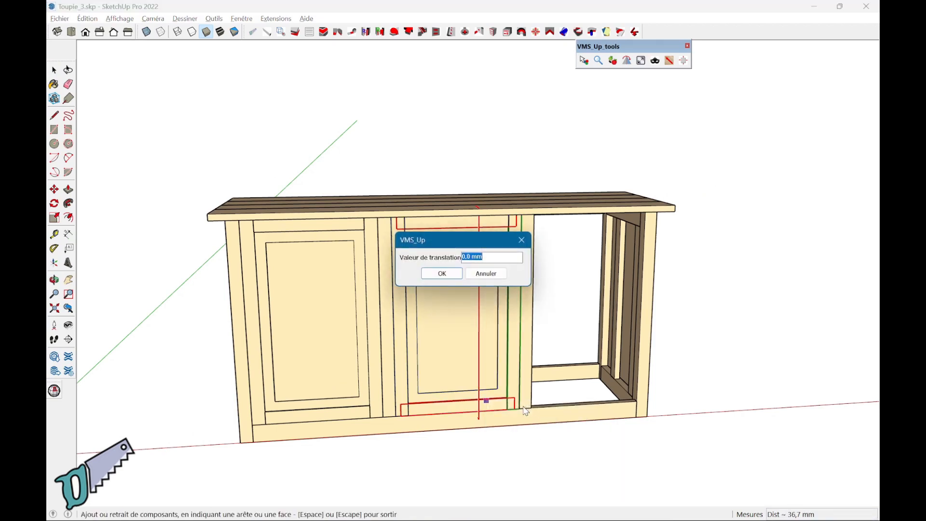
pyautogui.write('-4')
pyautogui.press('Return')
# Step: Stretch the middle door's height from its stile with a translation value of -4 mm
pyautogui.click(512, 363)
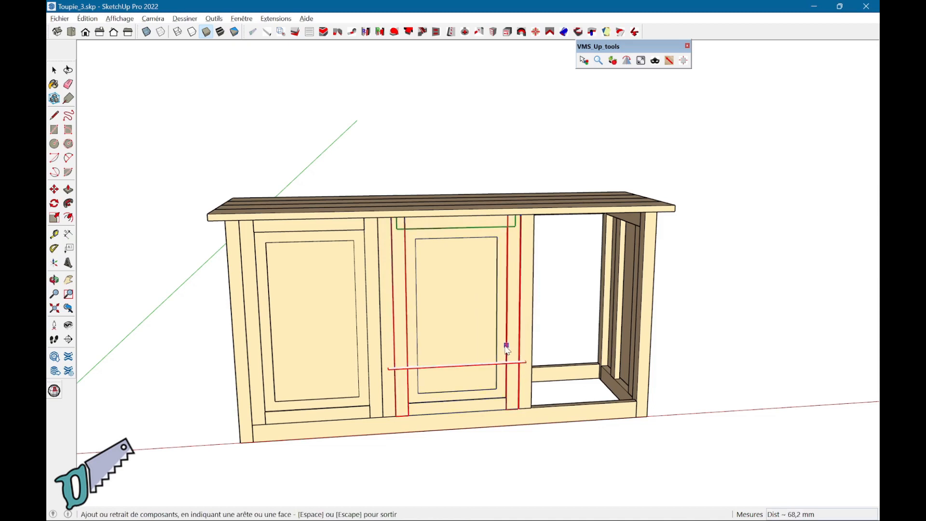
pyautogui.rightClick(507, 349)
pyautogui.click(550, 354)
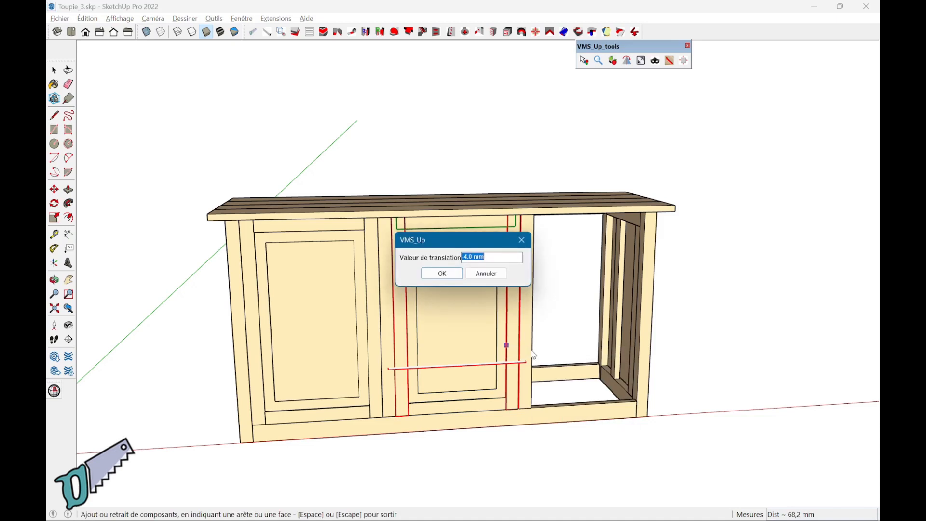
pyautogui.write('-4')
pyautogui.press('Return')
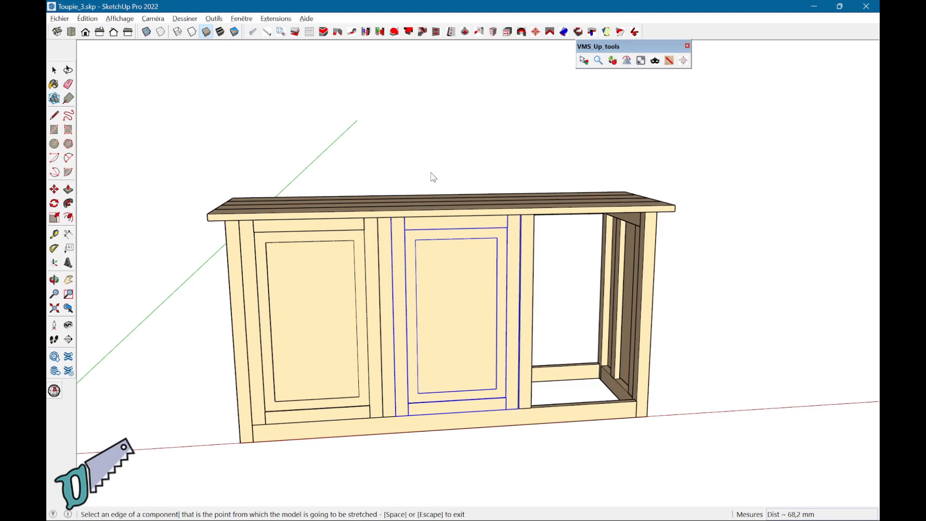
pyautogui.press('space')
# Step: Place a vertical guide 4 mm from the edge of the post between the two doors, on the left door's side
pyautogui.scroll(-10, 408, 298)
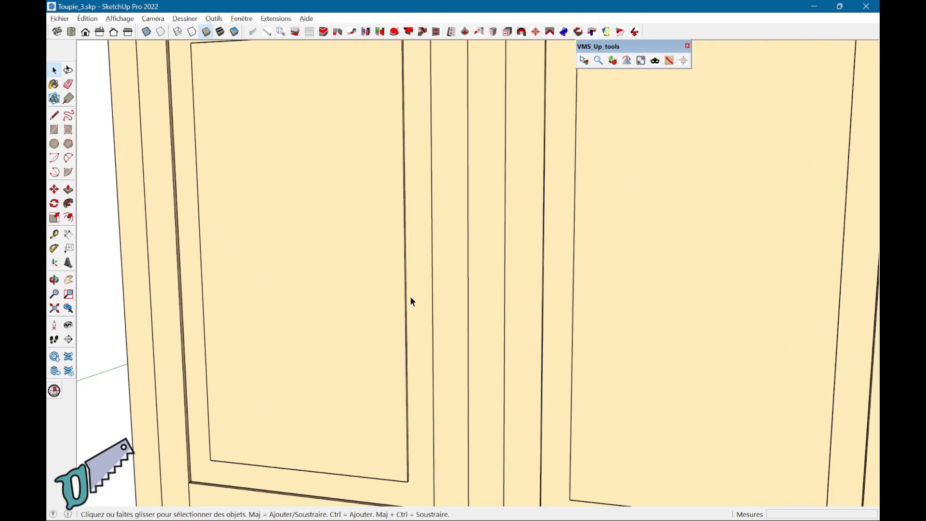
pyautogui.keyDown('shift'); pyautogui.moveTo(500, 222); pyautogui.dragTo(471, 384, button='middle'); pyautogui.keyUp('shift')
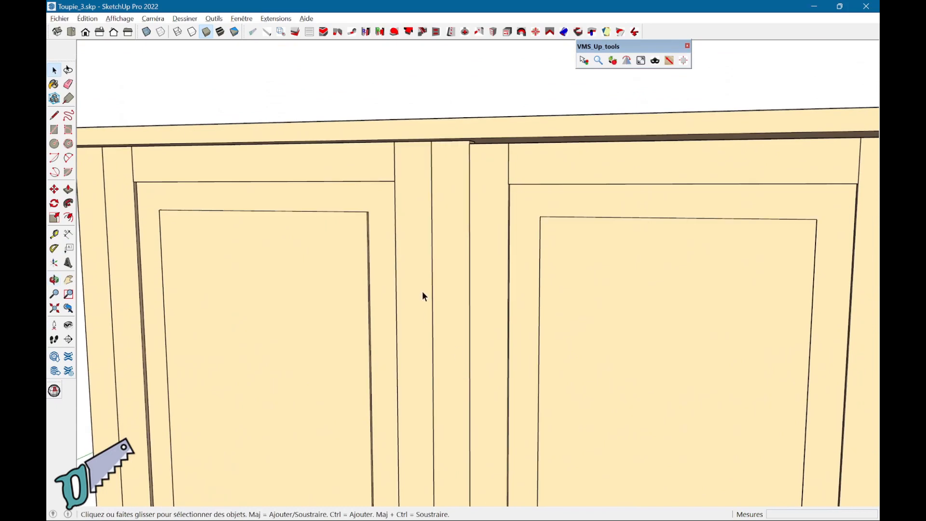
pyautogui.press('t')
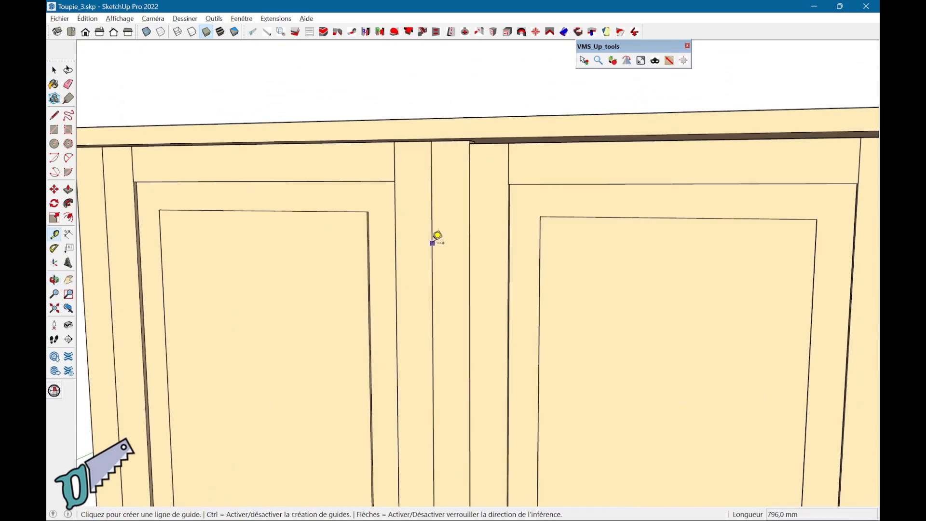
pyautogui.click(433, 243)
pyautogui.click(424, 235)
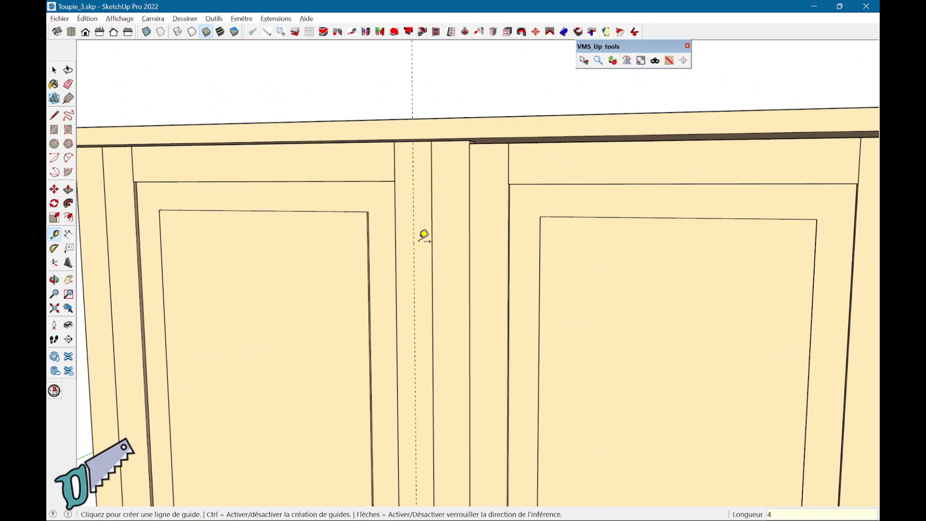
# Step: Place a horizontal guide 4 mm below the left door's top edge, under the worktop
pyautogui.moveTo(296, 191); pyautogui.dragTo(313, 103, button='middle')
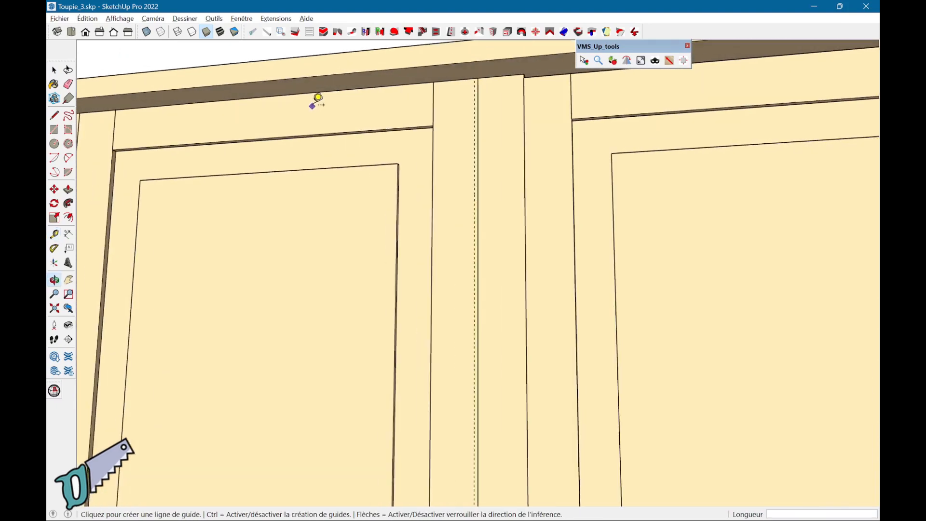
pyautogui.scroll(2, 314, 98)
pyautogui.click(326, 85)
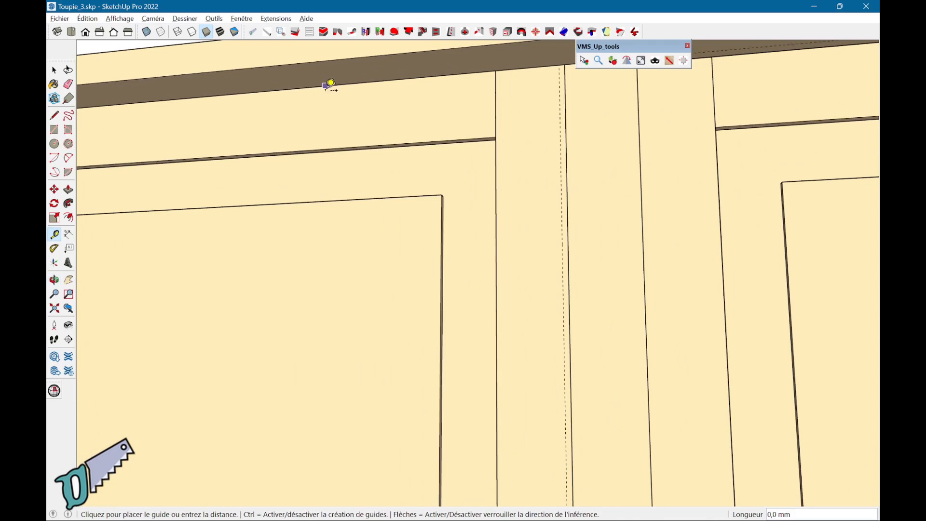
pyautogui.click(328, 98)
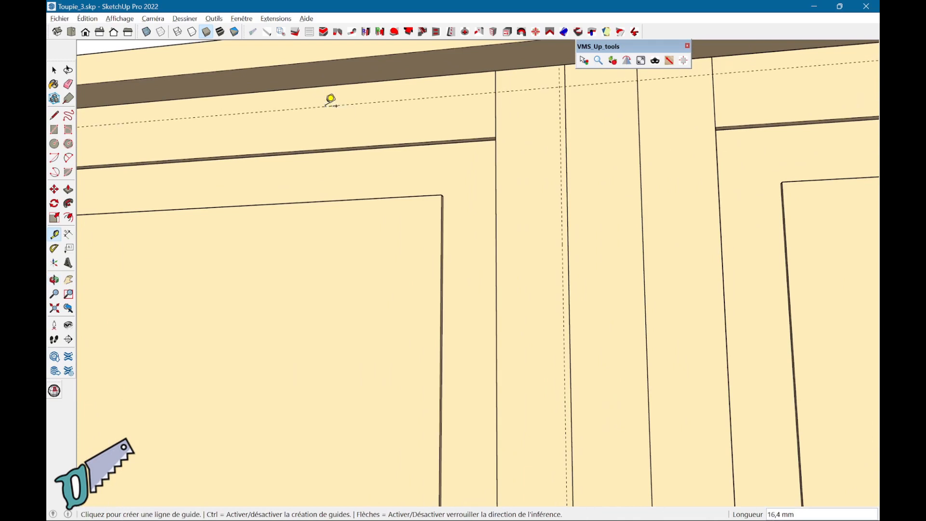
pyautogui.write('4')
pyautogui.press('Return')
# Step: Hide the worktop and the front post between the two doors
pyautogui.scroll(-3, 498, 95)
pyautogui.moveTo(498, 95); pyautogui.dragTo(355, 219, button='middle')
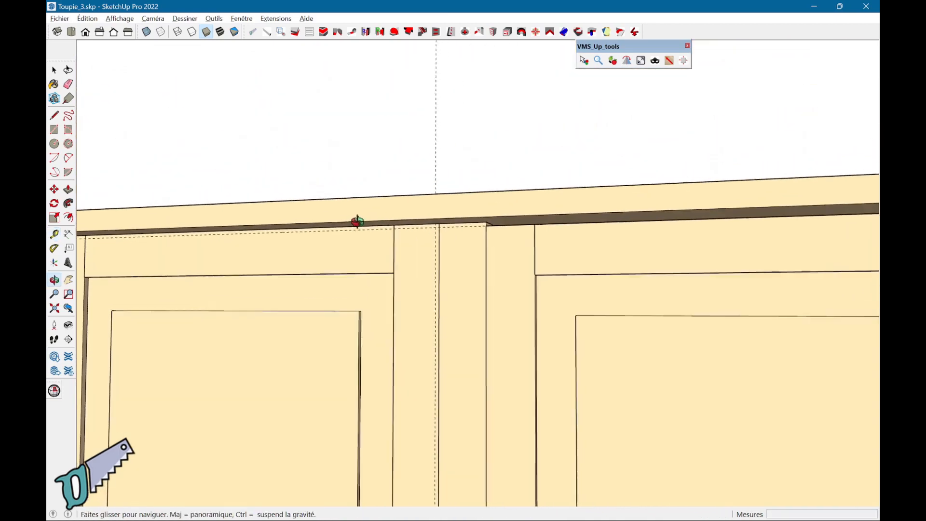
pyautogui.press('space')
pyautogui.keyDown('shift'); pyautogui.click(476, 217); pyautogui.keyUp('shift')
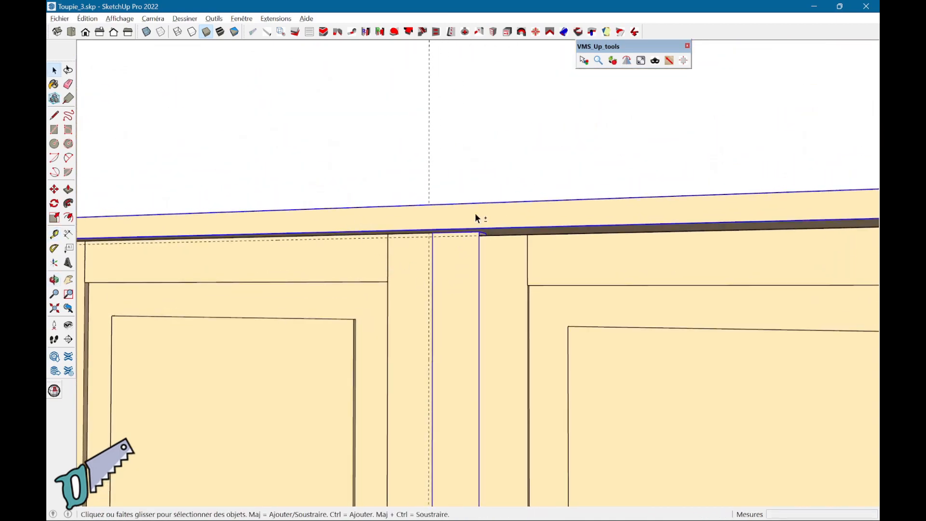
pyautogui.rightClick(475, 218)
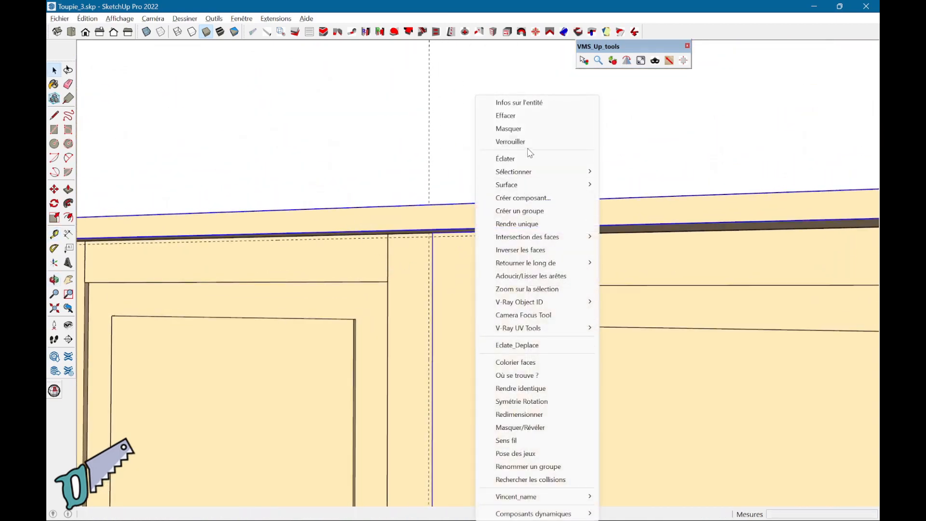
pyautogui.click(530, 129)
# Step: Fit the left door to the intersection of the two guides at its upper corner beside the central post
pyautogui.moveTo(530, 126); pyautogui.dragTo(329, 220, button='middle')
pyautogui.click(287, 261)
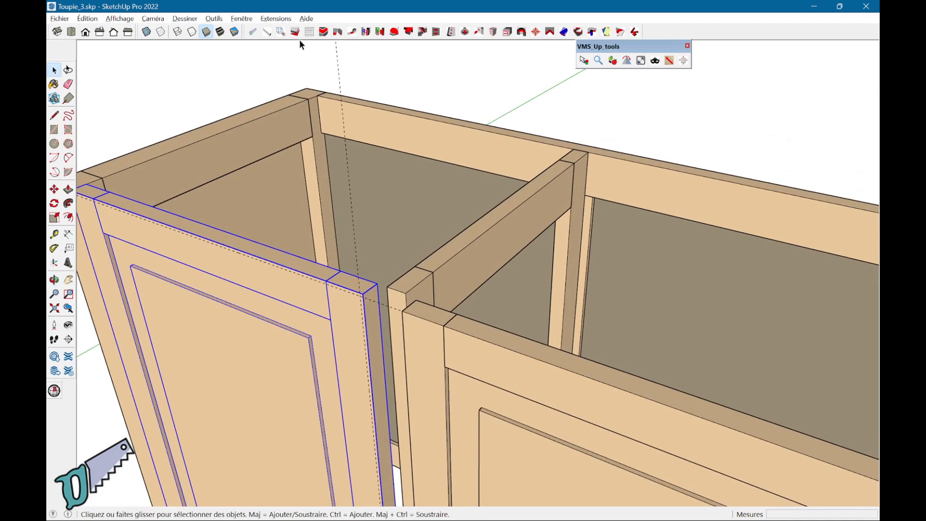
pyautogui.scroll(2, 345, 192)
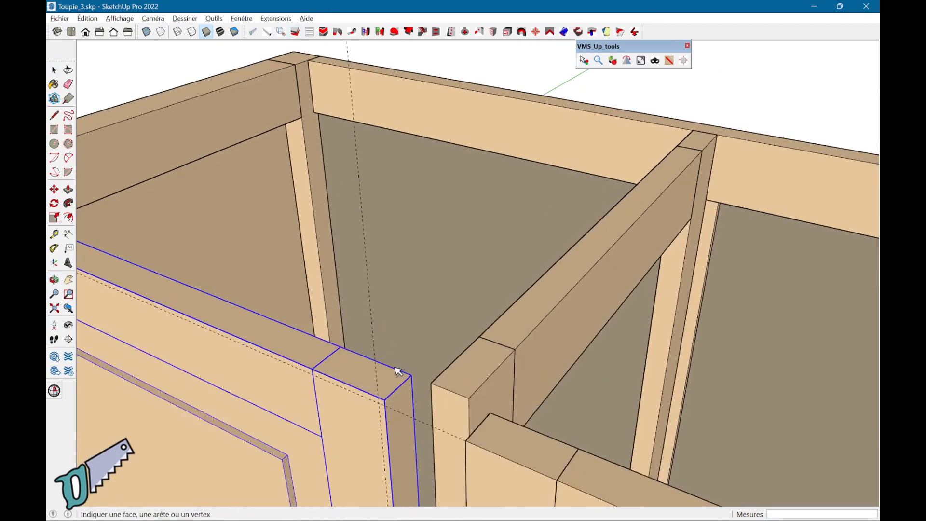
pyautogui.click(378, 403)
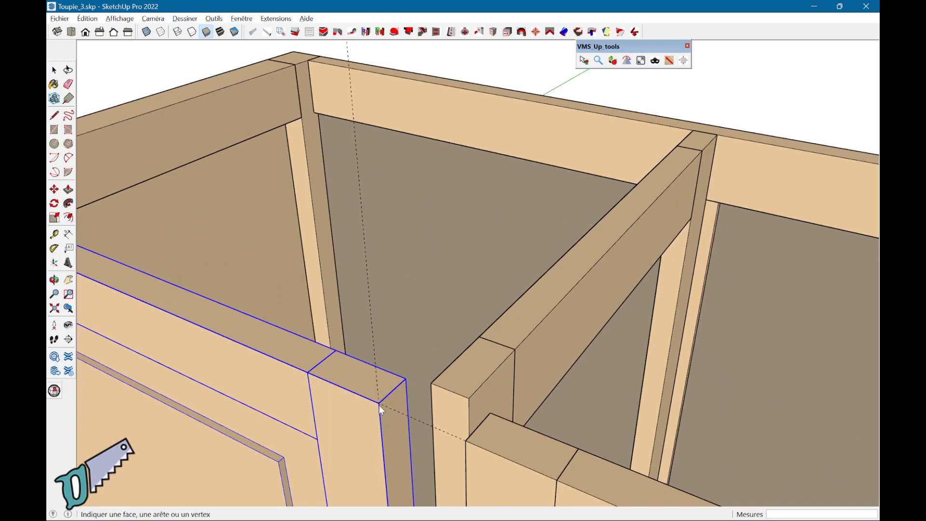
# Step: Delete all guides and reveal every hidden part of the cabinet
pyautogui.click(87, 18)
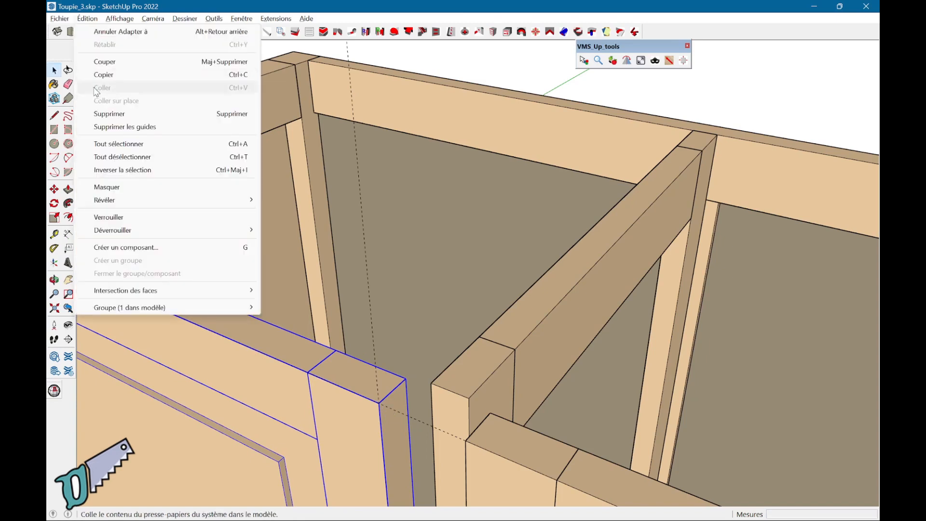
pyautogui.click(111, 129)
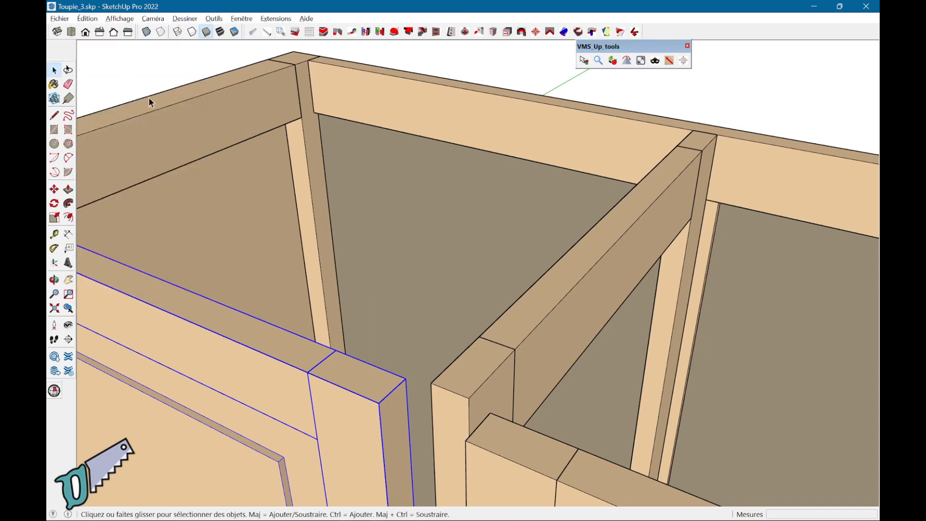
pyautogui.scroll(3, 99, 111)
pyautogui.click(87, 19)
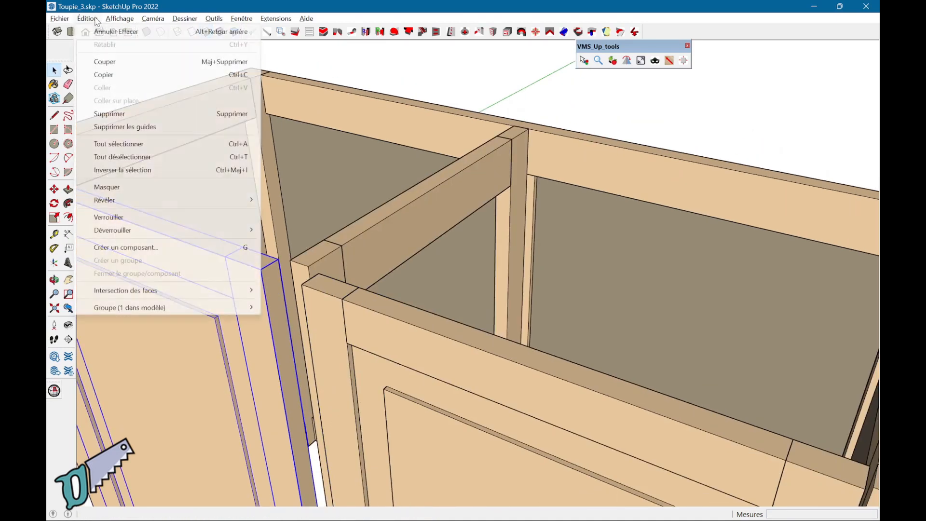
pyautogui.moveTo(210, 208)
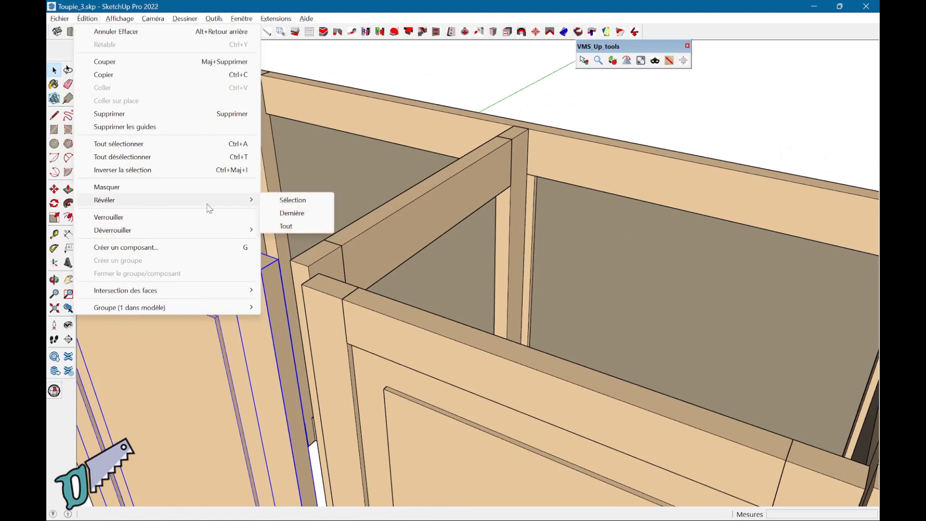
pyautogui.click(294, 226)
# Step: Move the left door 2 mm horizontally toward the central post
pyautogui.moveTo(310, 245); pyautogui.dragTo(264, 298, button='middle')
pyautogui.press('m')
pyautogui.click(264, 297)
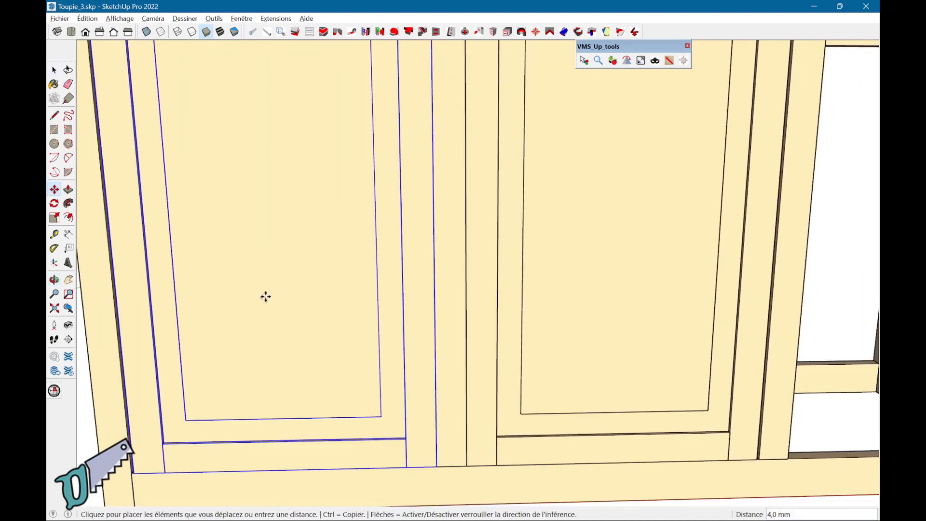
pyautogui.click(269, 296)
pyautogui.write('2')
pyautogui.press('Return')
# Step: Move the Porte_bas_D door 2 mm horizontally away from the central post
pyautogui.press('space')
pyautogui.click(505, 295)
pyautogui.press('m')
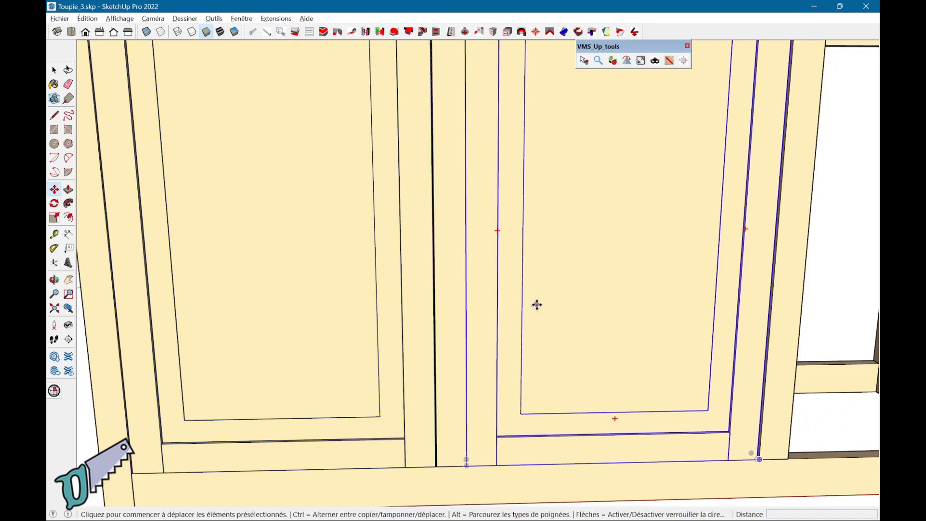
pyautogui.click(535, 304)
pyautogui.click(540, 304)
pyautogui.write('2')
pyautogui.press('Return')
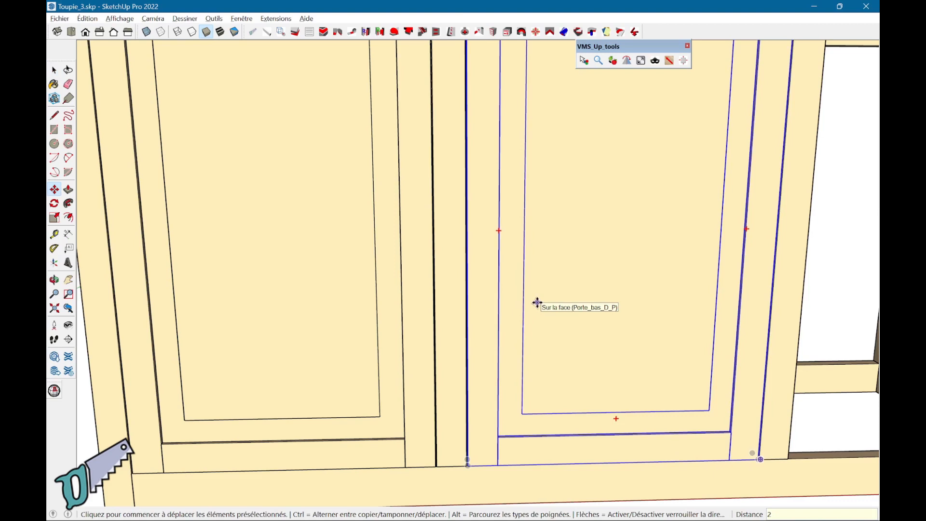
# Step: Move both doors together vertically upward off the bottom rail of the cabinet
pyautogui.press('space')
pyautogui.keyDown('shift'); pyautogui.click(296, 342); pyautogui.keyUp('shift')
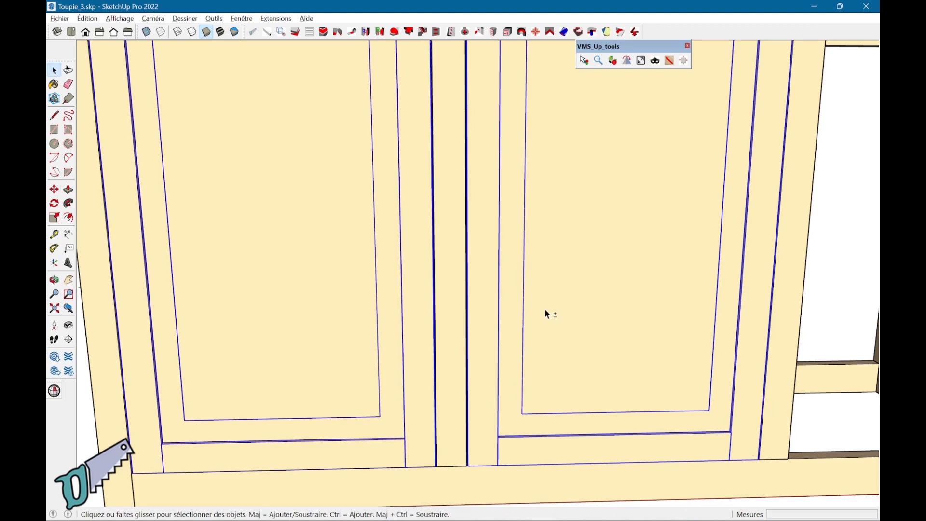
pyautogui.press('m')
pyautogui.click(580, 354)
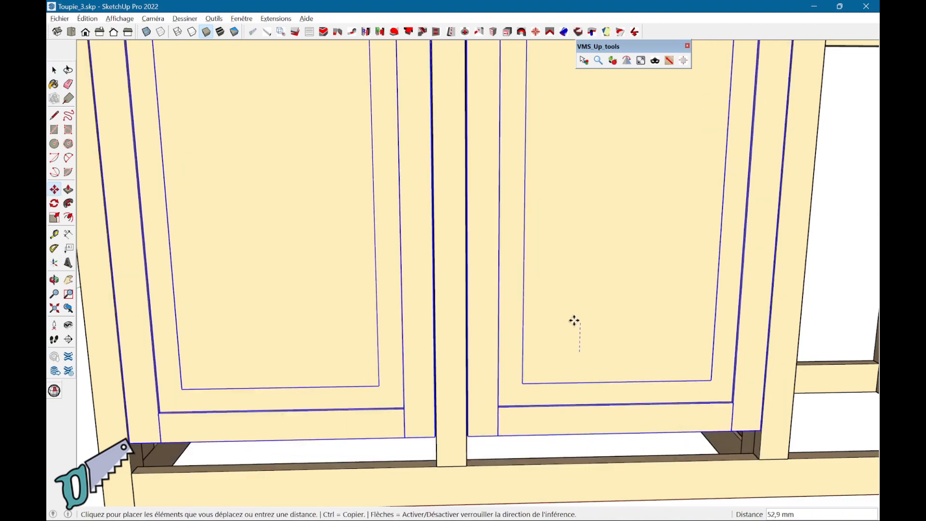
pyautogui.click(573, 321)
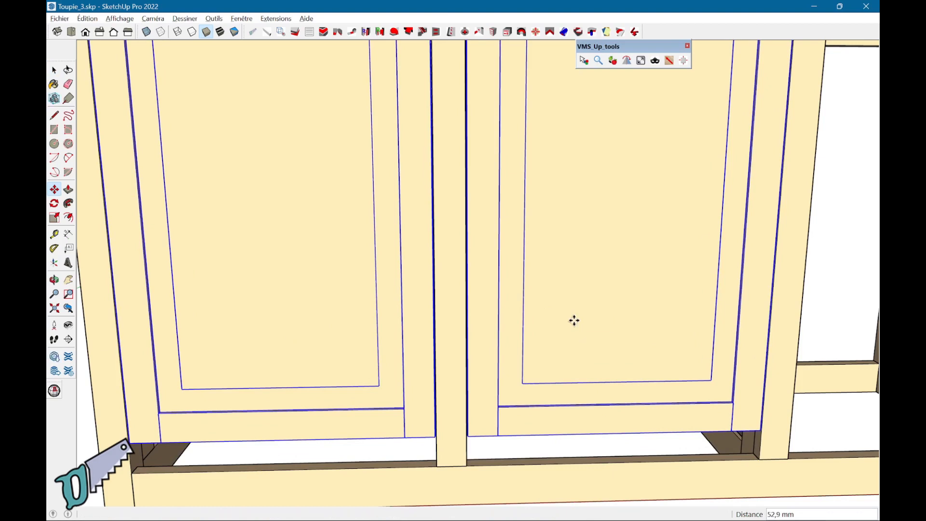
pyautogui.scroll(-5, 567, 311)
pyautogui.moveTo(566, 308)
pyautogui.mouseDown(button='middle')
pyautogui.moveTo(479, 378)
pyautogui.moveTo(377, 405)
pyautogui.moveTo(392, 389)
pyautogui.mouseUp(button='middle')
pyautogui.press('space')
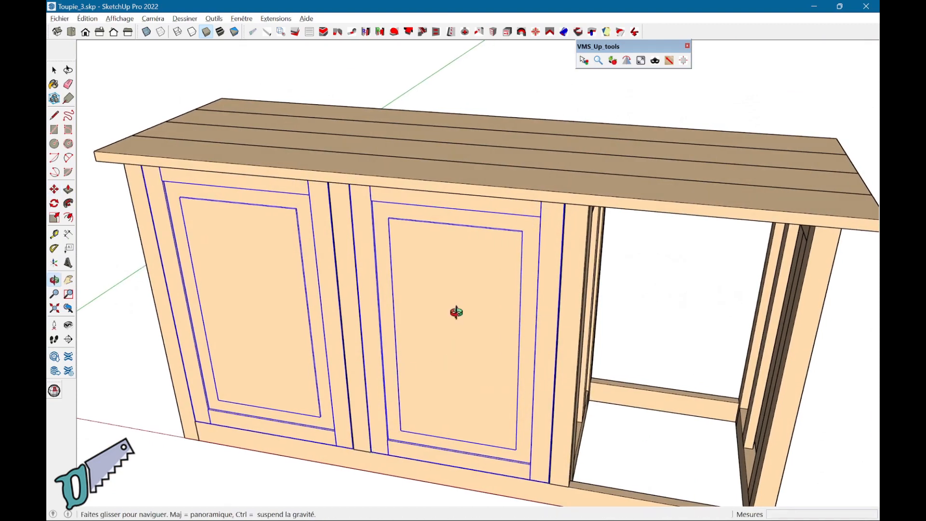
pyautogui.press('t')
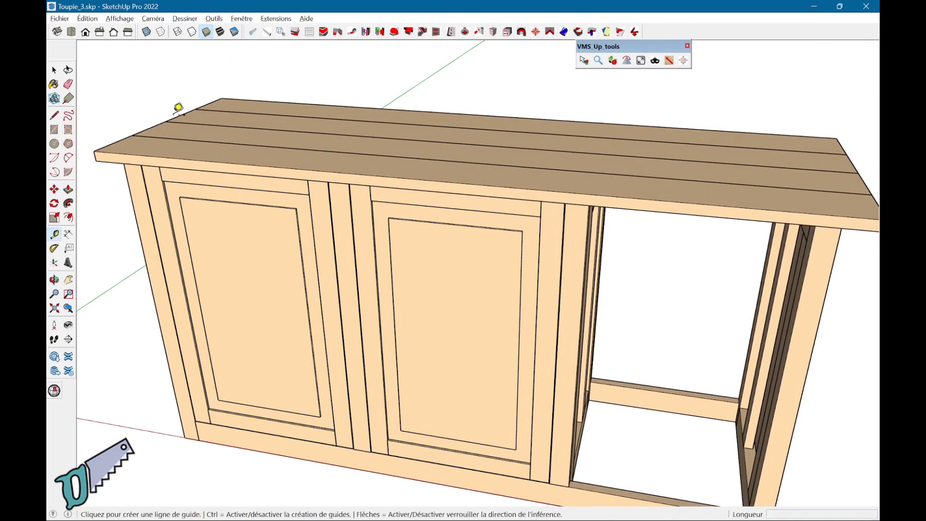
# Step: Place guides 25 mm in from the left and right ends of the tabletop
pyautogui.click(150, 126)
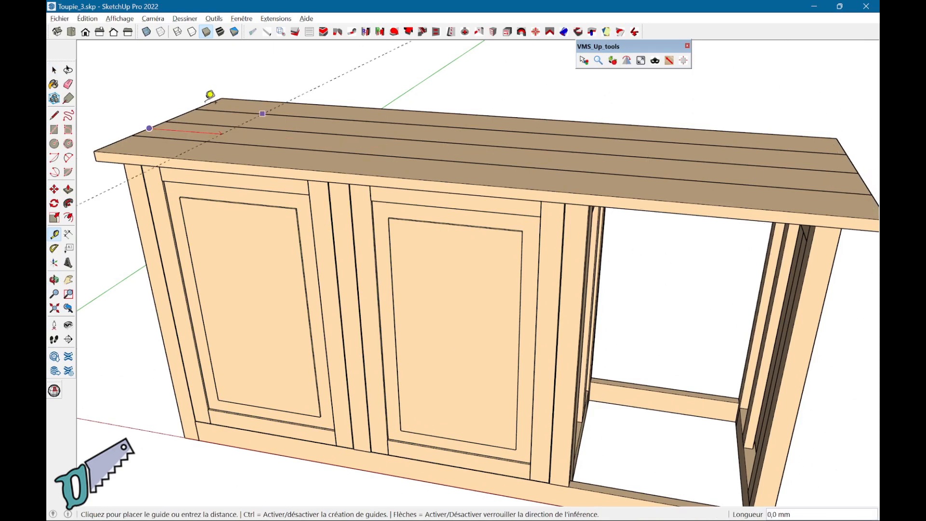
pyautogui.click(175, 130)
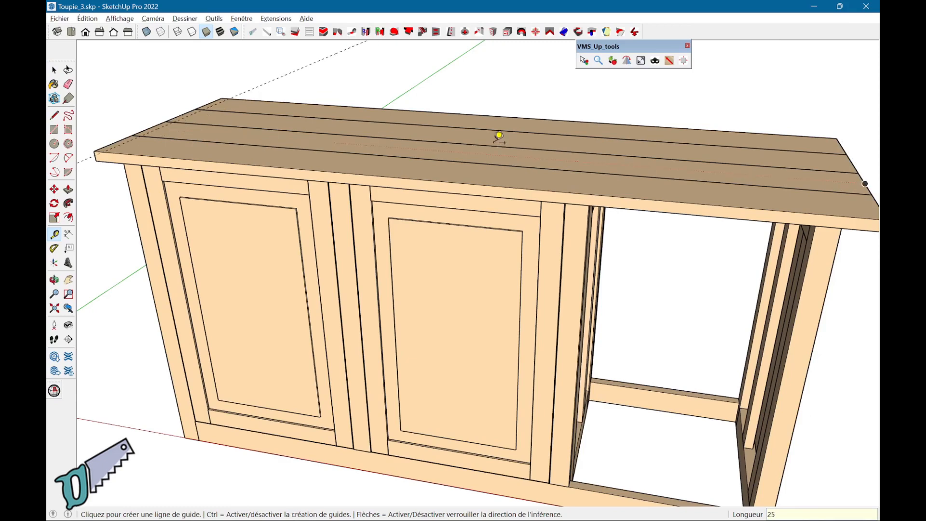
pyautogui.click(866, 182)
pyautogui.click(844, 174)
# Step: Saw off the right end of the tabletop at its guide with the Scie Radiale tool, using a 3 mm blade
pyautogui.press('space')
pyautogui.tripleClick(815, 212)
pyautogui.moveTo(773, 172); pyautogui.dragTo(602, 220, button='middle')
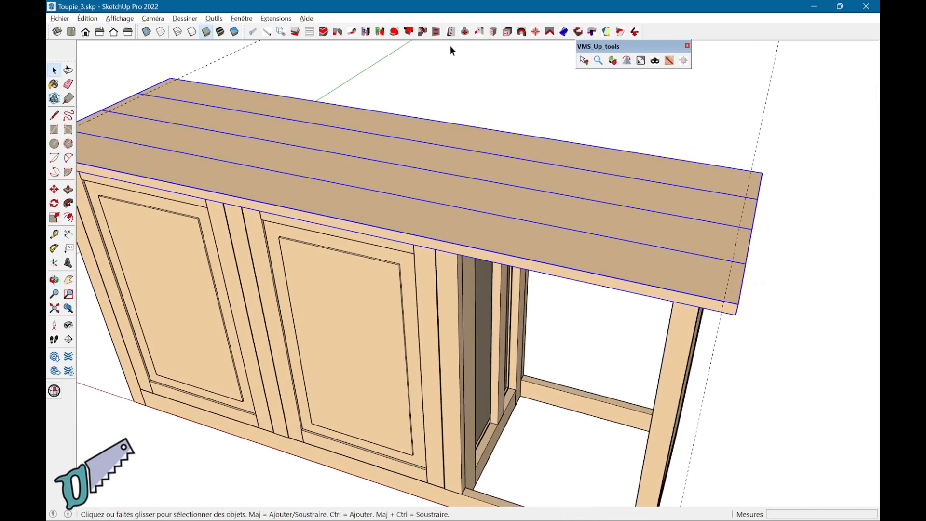
pyautogui.click(393, 31)
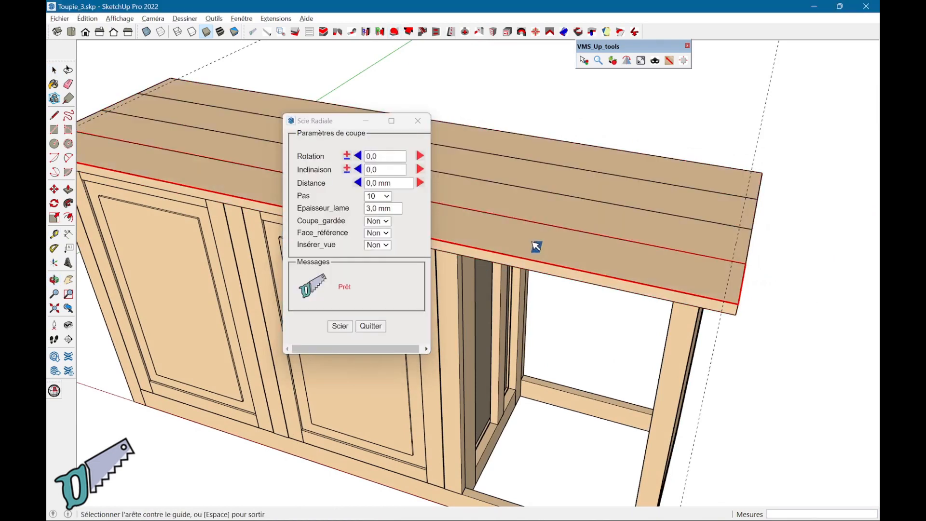
pyautogui.click(536, 261)
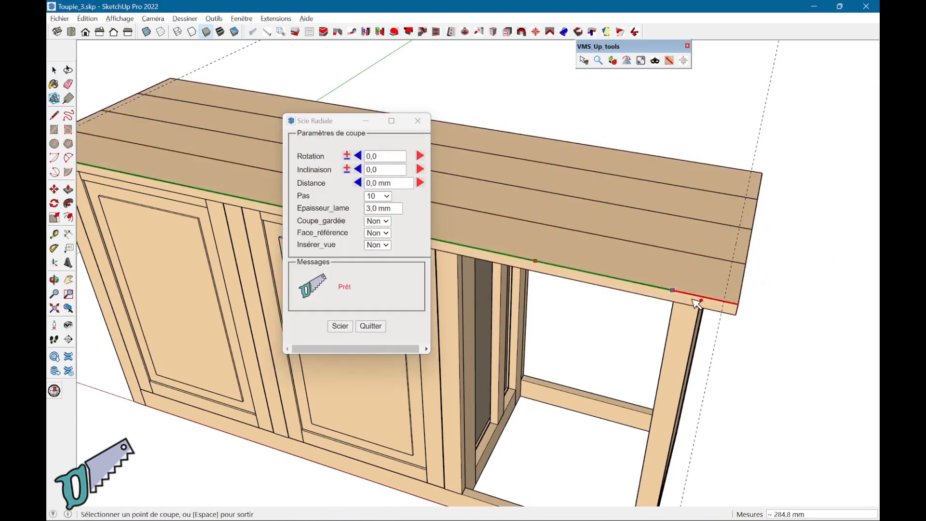
pyautogui.click(724, 301)
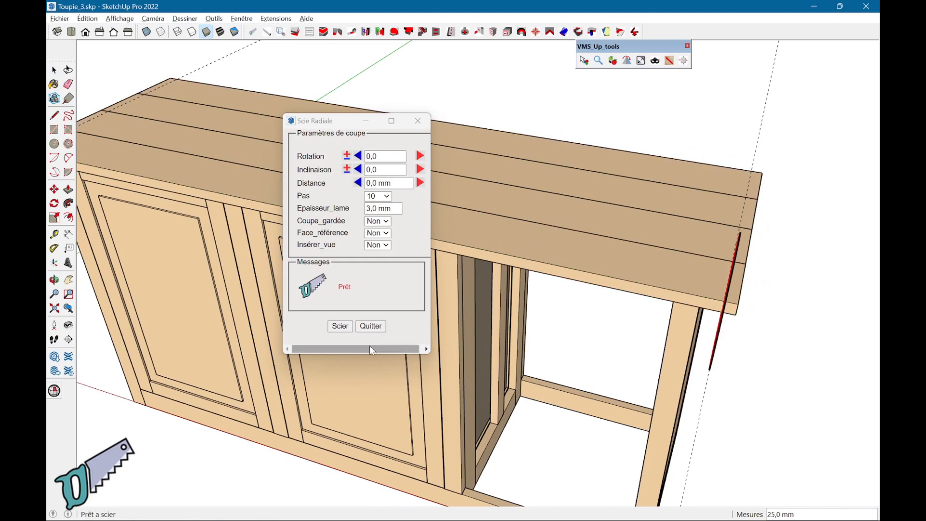
pyautogui.click(348, 326)
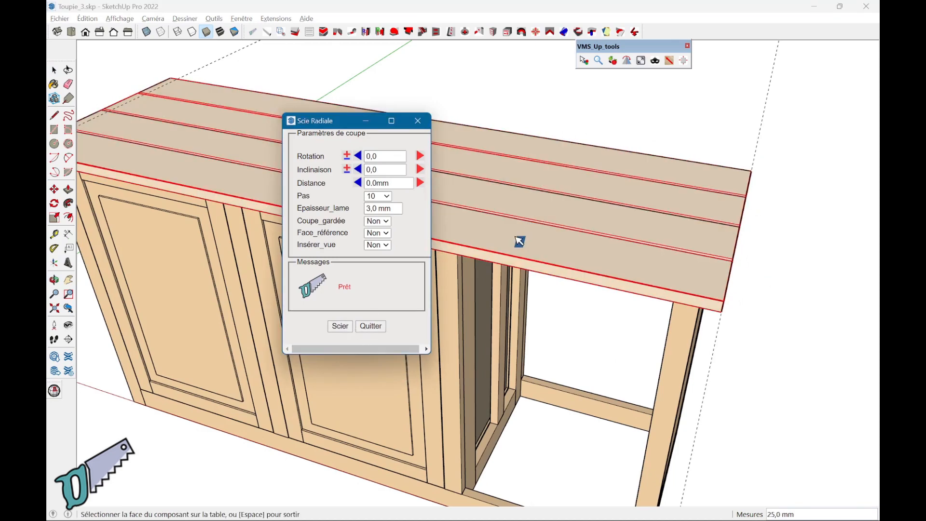
# Step: Saw off the left end of the tabletop at its guide and delete all guides
pyautogui.click(499, 253)
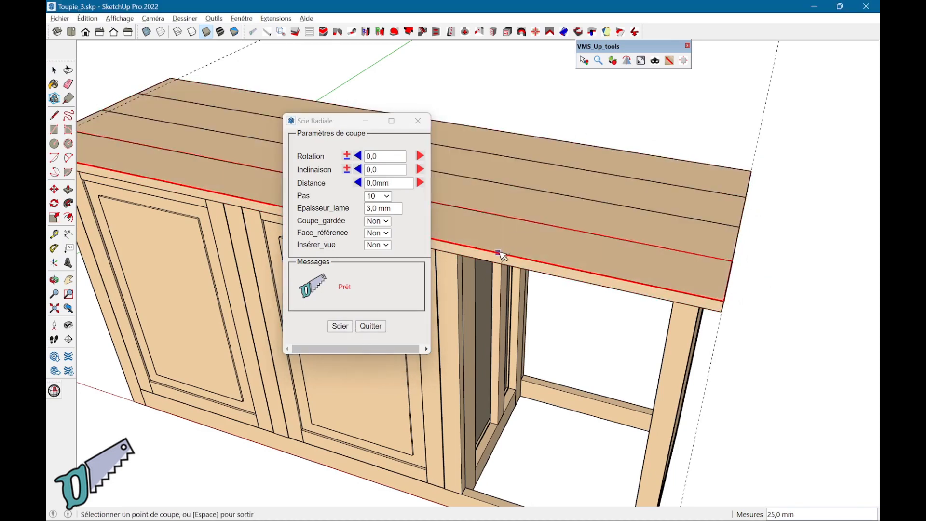
pyautogui.moveTo(208, 191); pyautogui.dragTo(320, 204, button='middle')
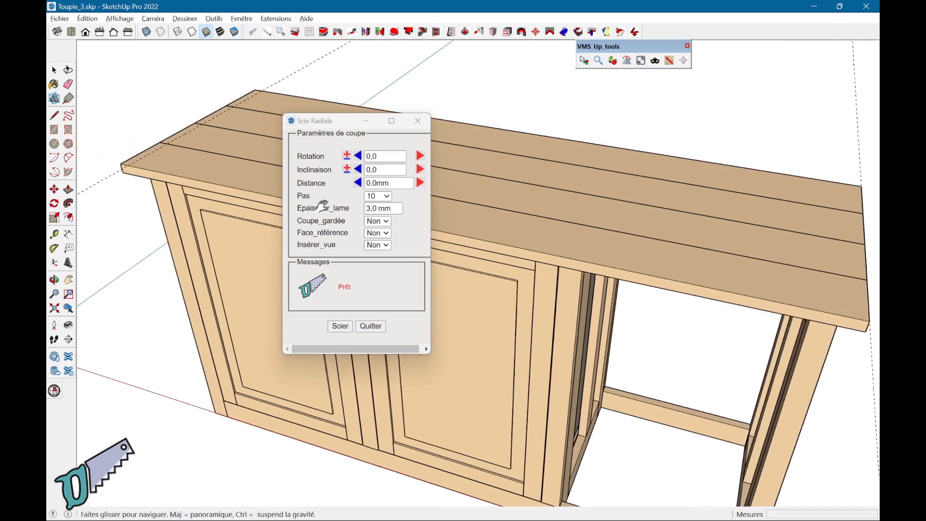
pyautogui.click(117, 168)
pyautogui.click(340, 326)
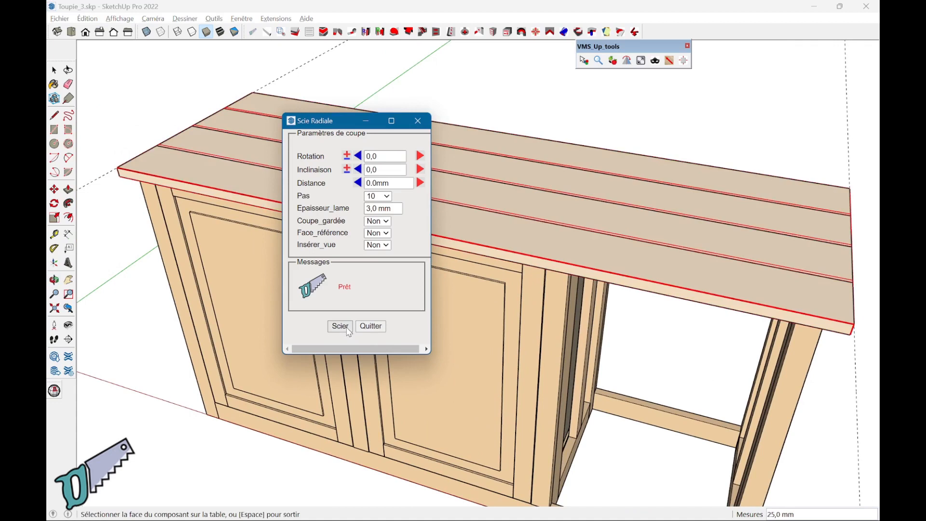
pyautogui.click(376, 327)
pyautogui.moveTo(375, 330); pyautogui.dragTo(431, 278, button='middle')
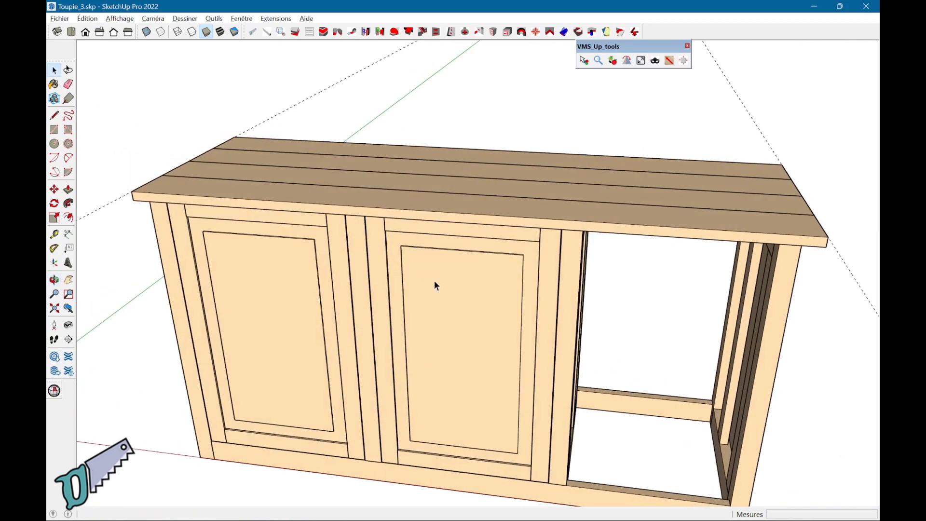
pyautogui.click(87, 18)
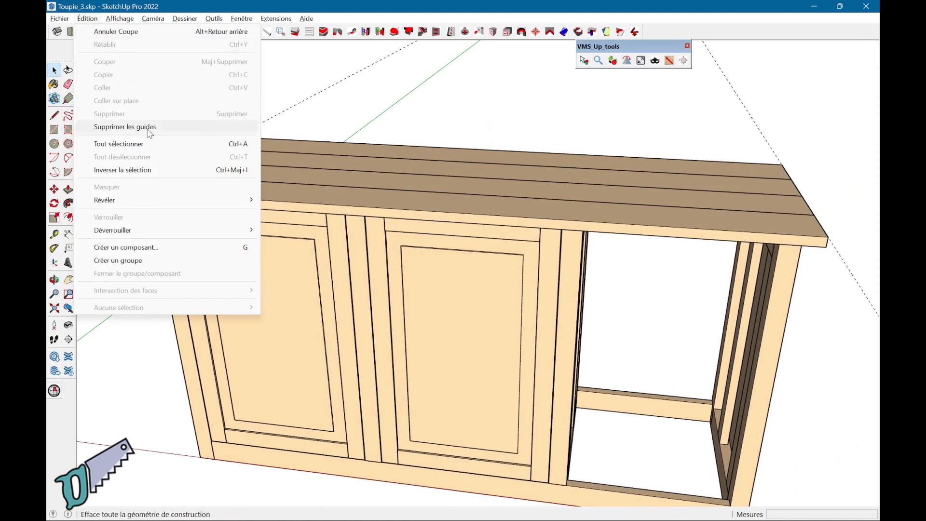
pyautogui.click(150, 127)
# Step: Copy the tabletop so that the copy's lower front corner sits on the original's upper rear corner
pyautogui.moveTo(678, 210); pyautogui.dragTo(390, 252, button='middle')
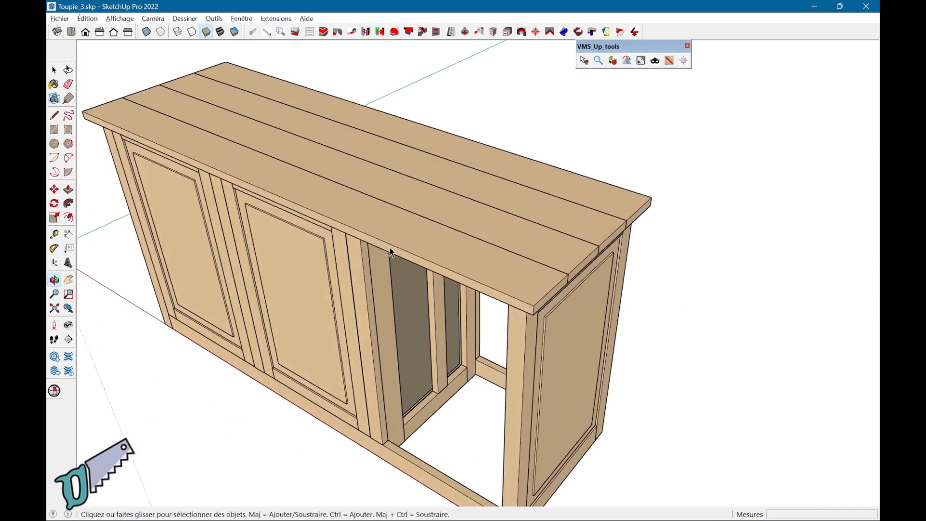
pyautogui.click(504, 234)
pyautogui.scroll(3, 508, 253)
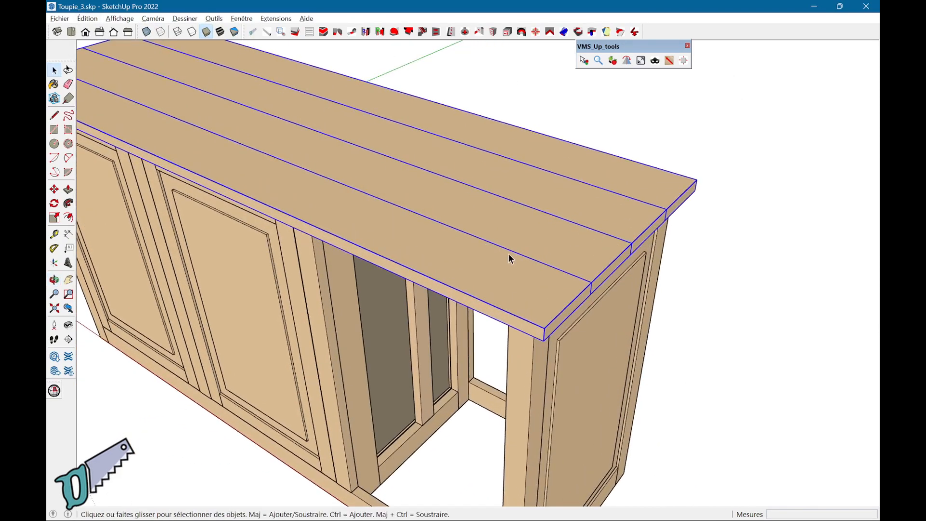
pyautogui.press('m')
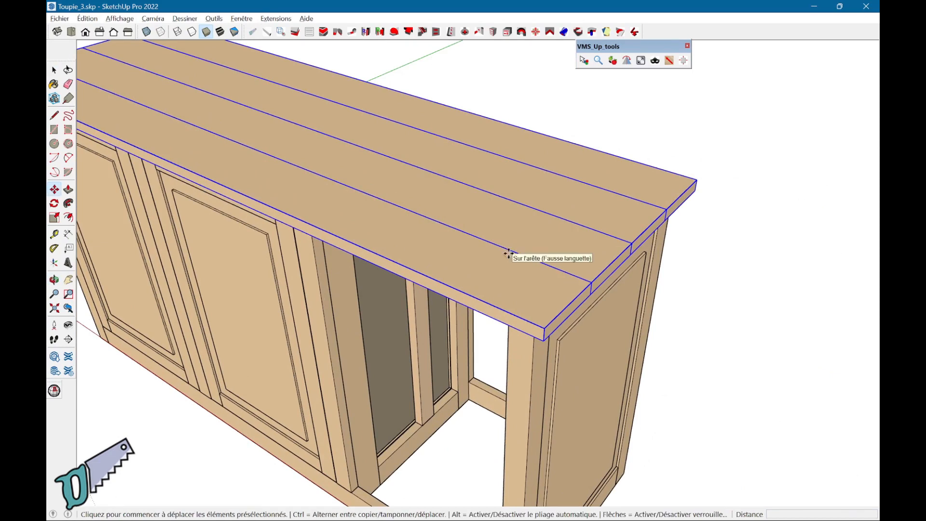
pyautogui.click(544, 340)
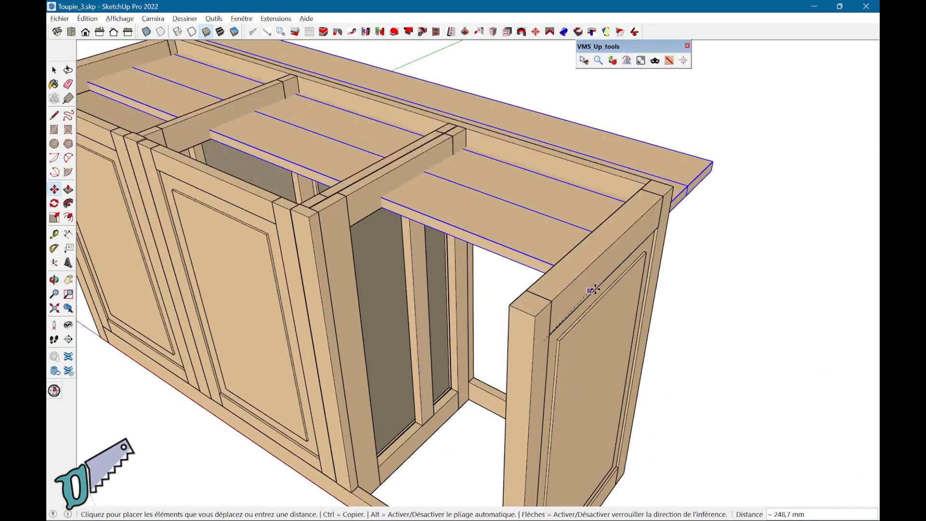
pyautogui.press('ctrl')
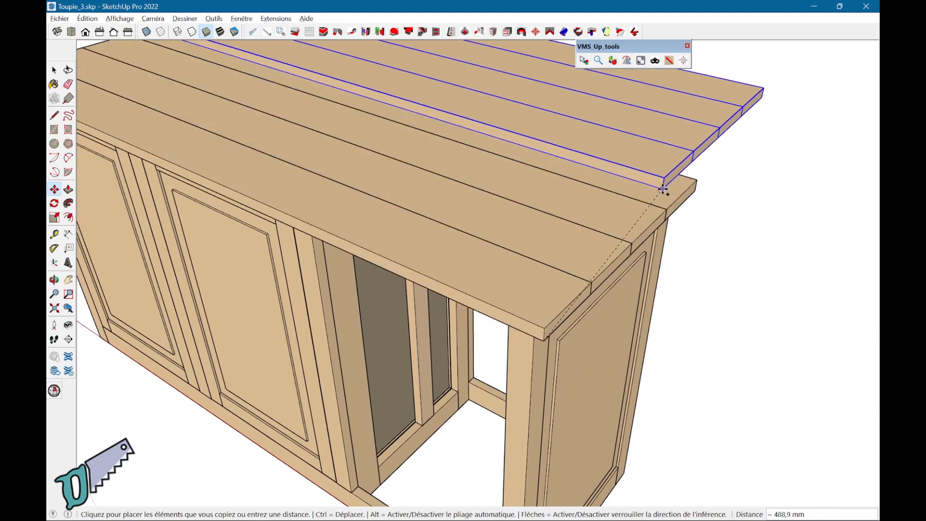
pyautogui.moveTo(675, 183); pyautogui.dragTo(449, 206, button='middle')
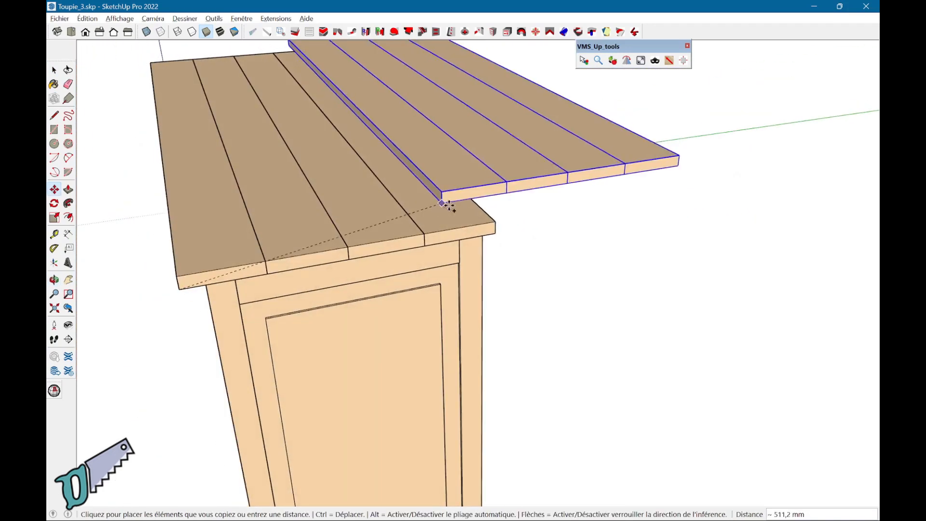
pyautogui.click(496, 221)
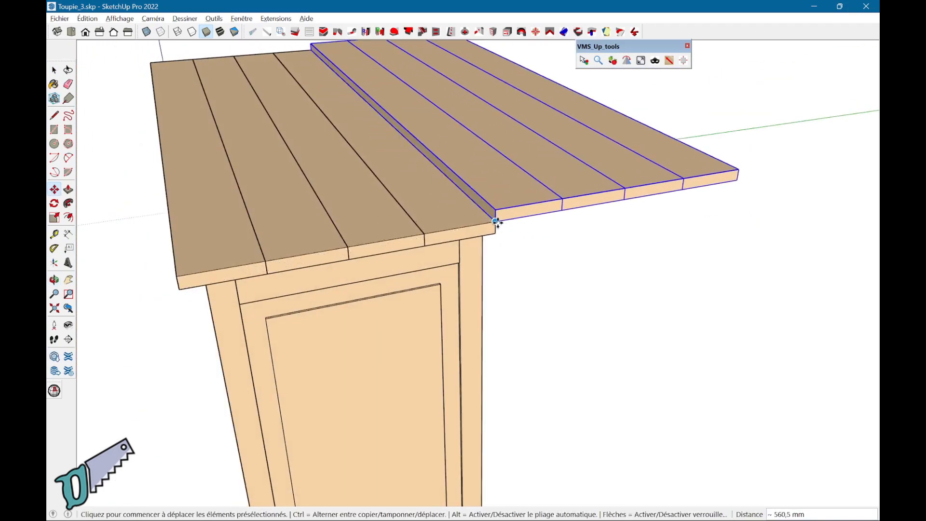
# Step: Rotate the copied panel 90° about its lower front edge so it stands upright along the tabletop's rear edge
pyautogui.press('q')
pyautogui.click(495, 220)
pyautogui.click(568, 210)
pyautogui.click(558, 183)
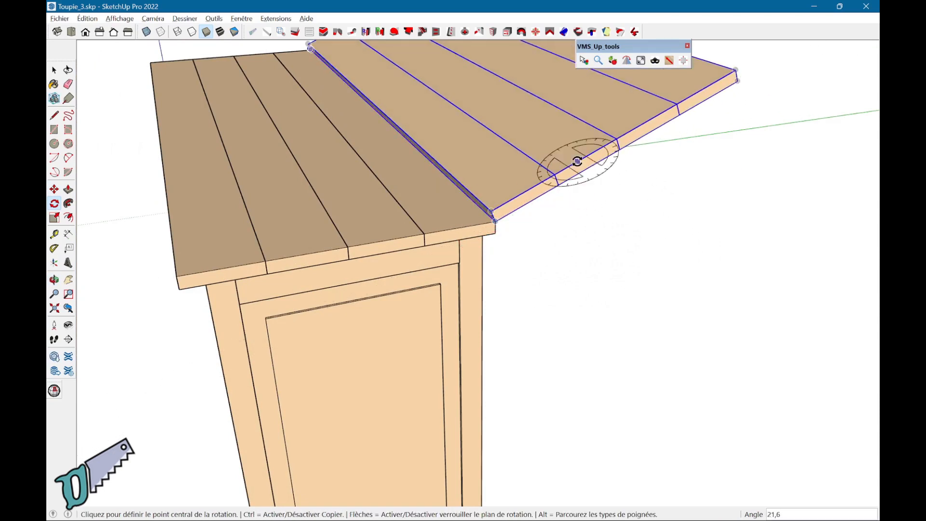
pyautogui.press('Return')
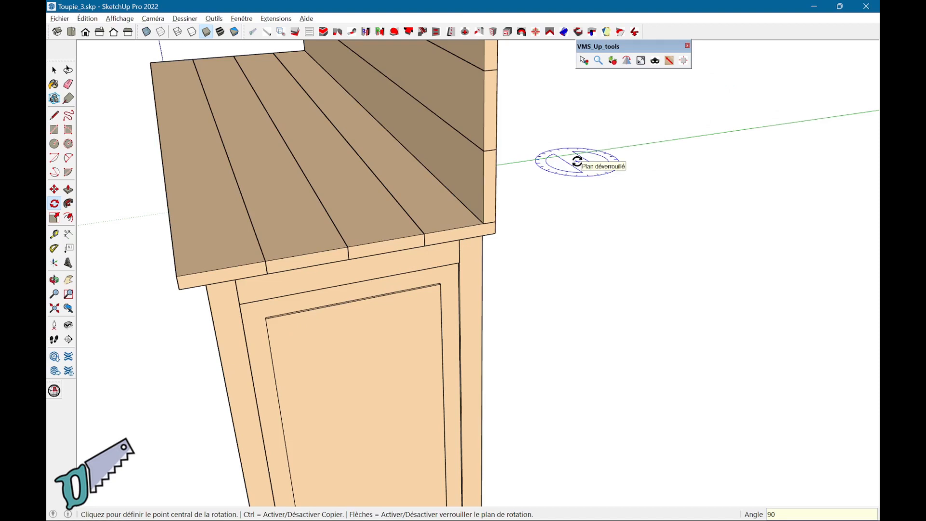
# Step: Rename the upright panel group and its parts as Credence
pyautogui.moveTo(555, 133); pyautogui.dragTo(744, 316, button='middle')
pyautogui.press('space')
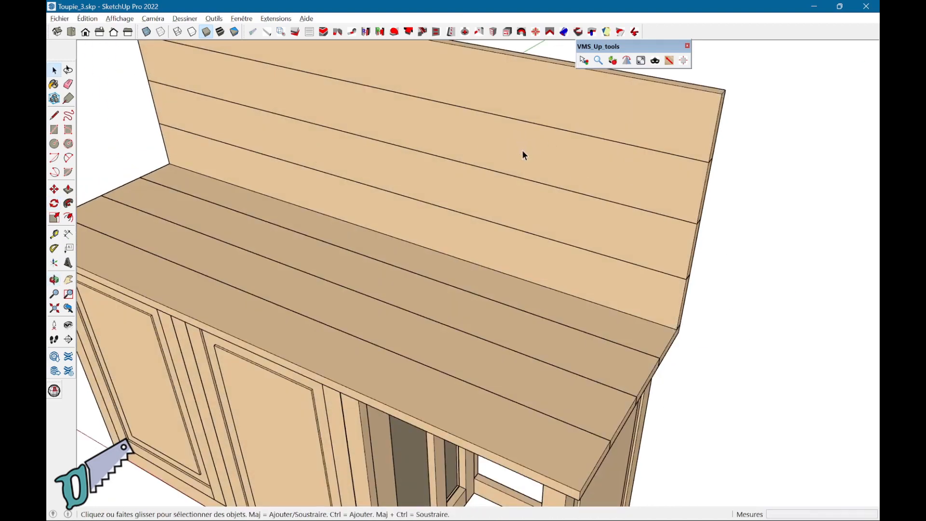
pyautogui.click(550, 183)
pyautogui.rightClick(549, 182)
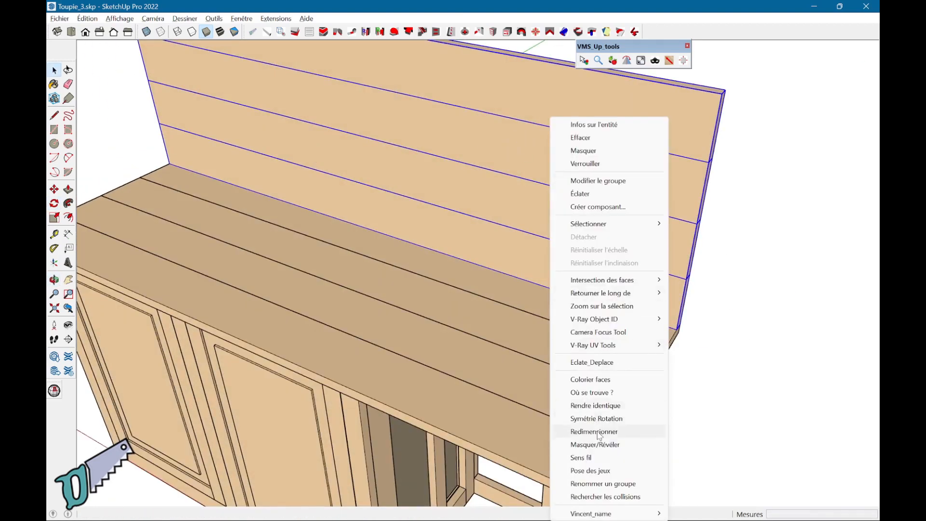
pyautogui.click(605, 484)
pyautogui.write('Credence')
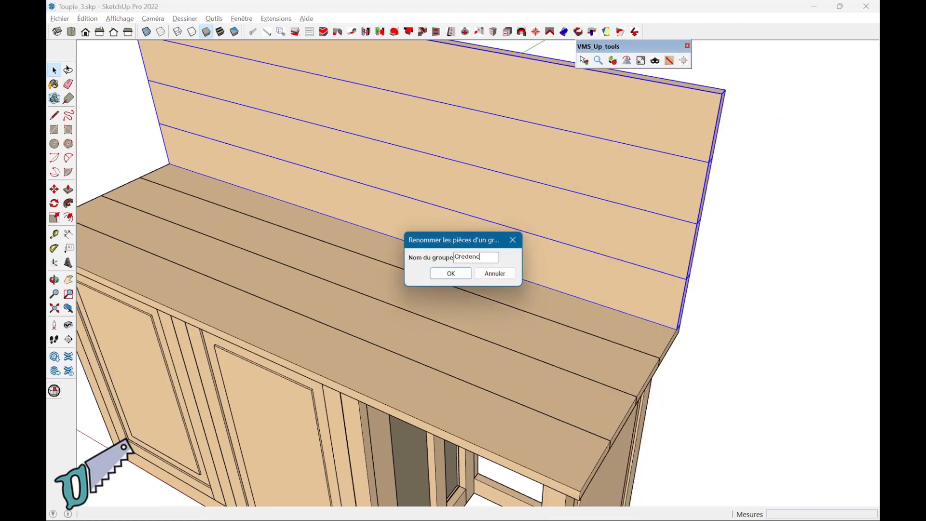
pyautogui.click(467, 277)
# Step: Place a horizontal guide across the upright panel's top board, about 60 mm below its upper edge
pyautogui.press('t')
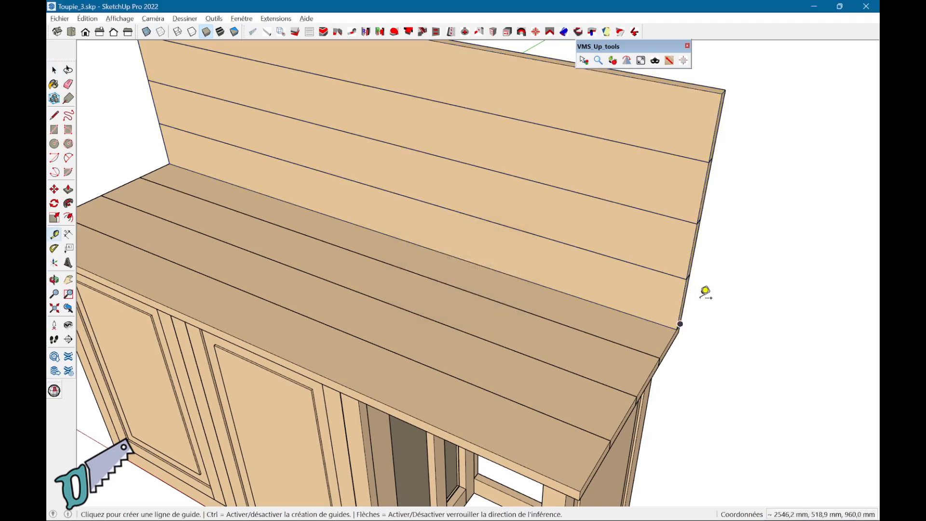
pyautogui.click(669, 121)
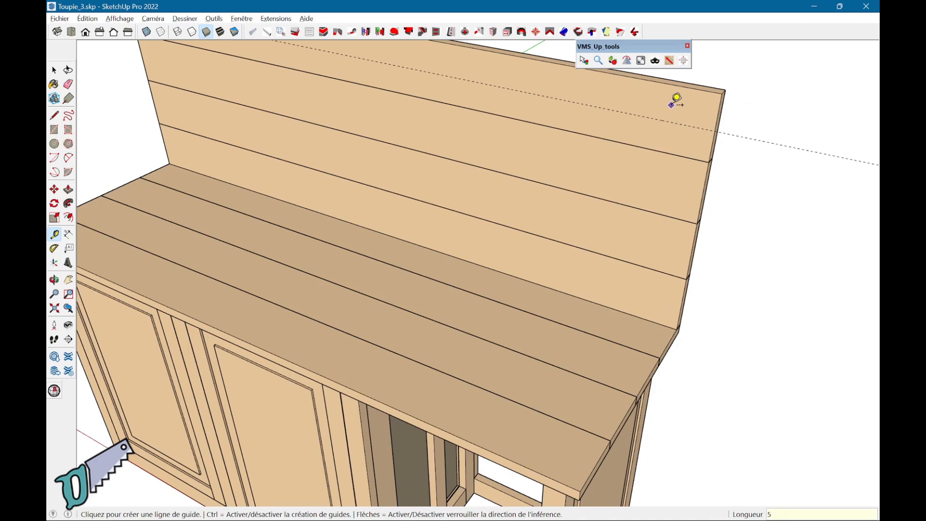
pyautogui.press('space')
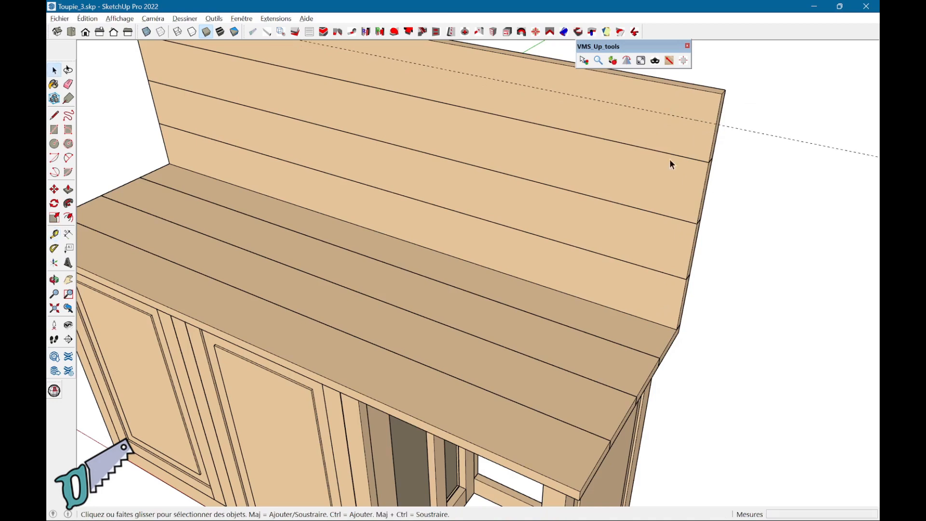
# Step: Saw off the strip of the upright panel above the guide with the Scie Radiale tool
pyautogui.click(669, 163)
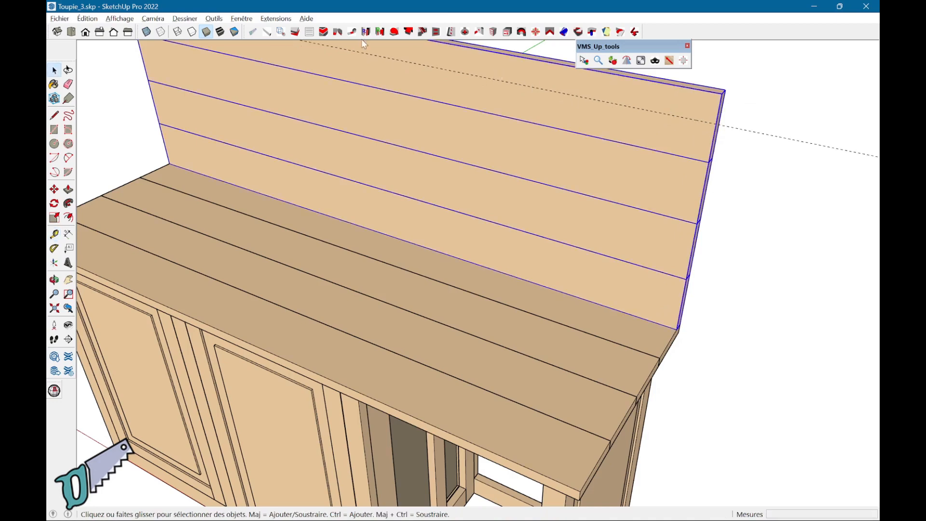
pyautogui.click(391, 33)
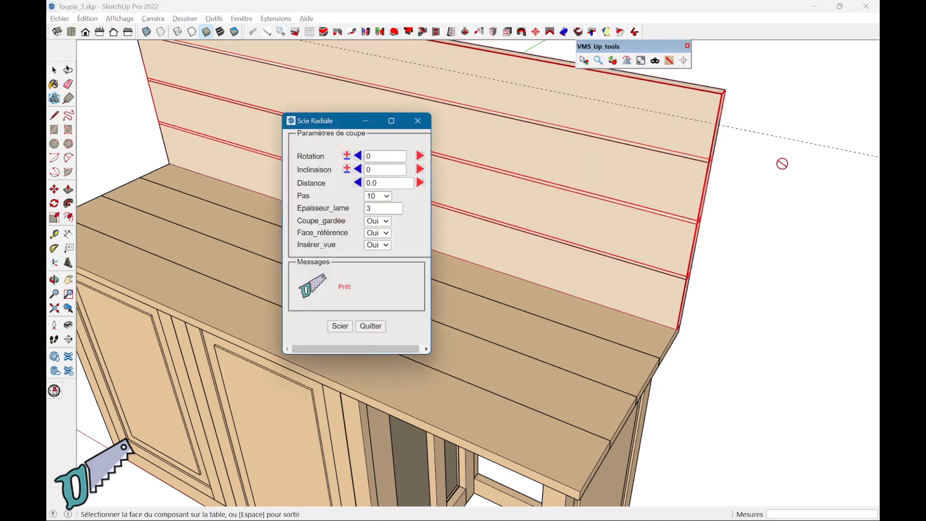
pyautogui.click(691, 147)
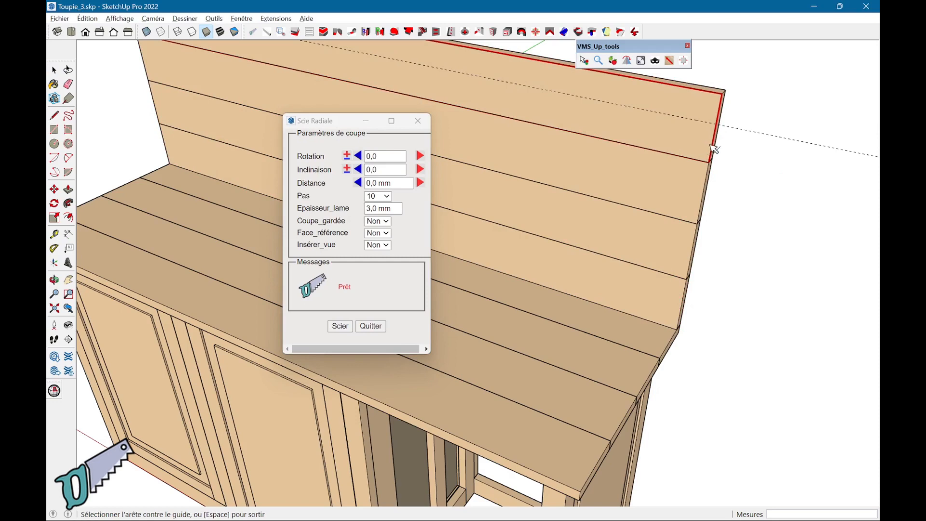
pyautogui.click(714, 149)
pyautogui.click(720, 129)
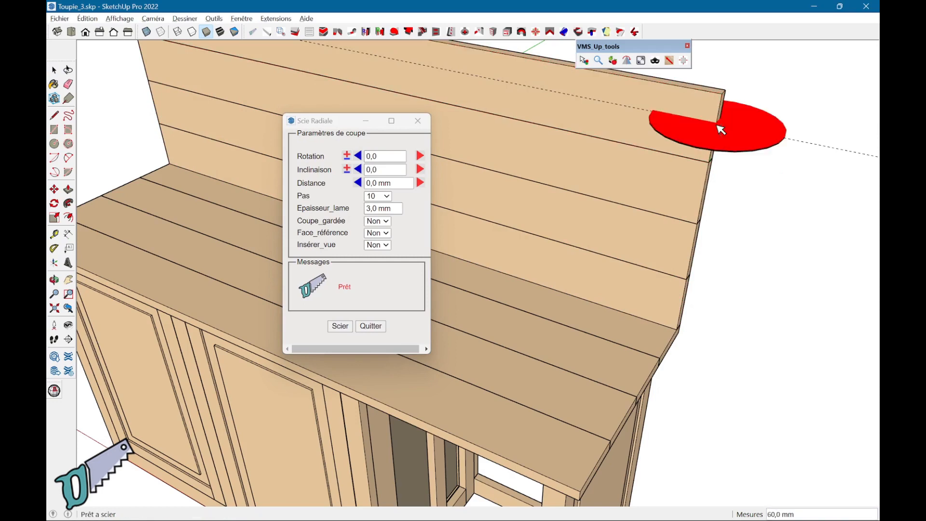
pyautogui.click(340, 326)
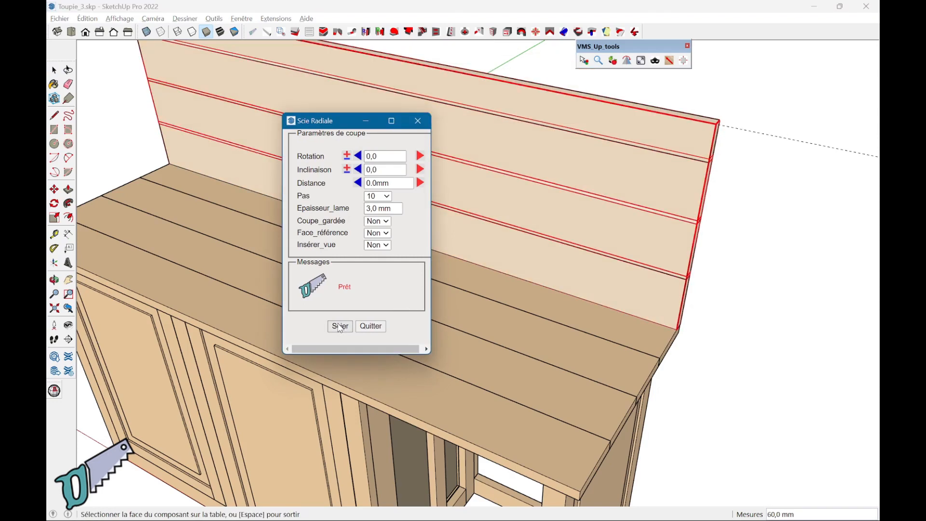
pyautogui.click(379, 327)
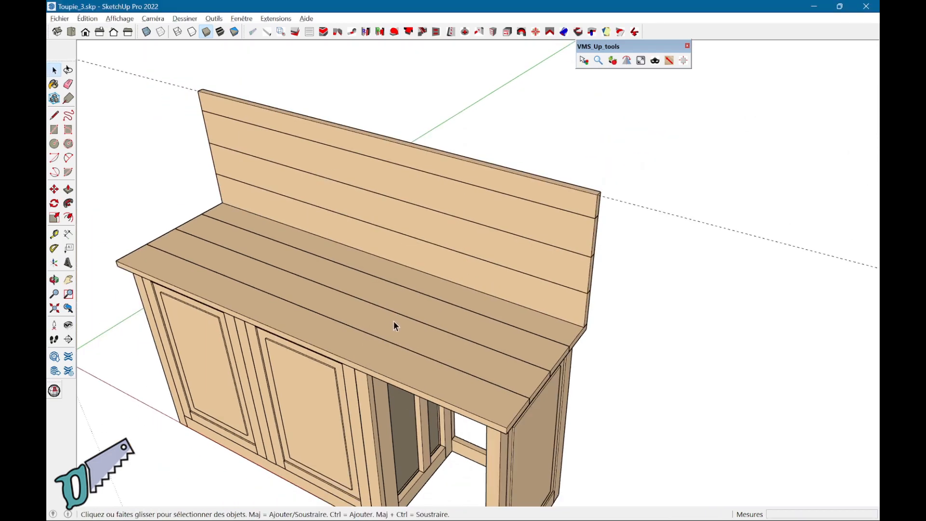
pyautogui.moveTo(444, 274); pyautogui.dragTo(661, 273, button='middle')
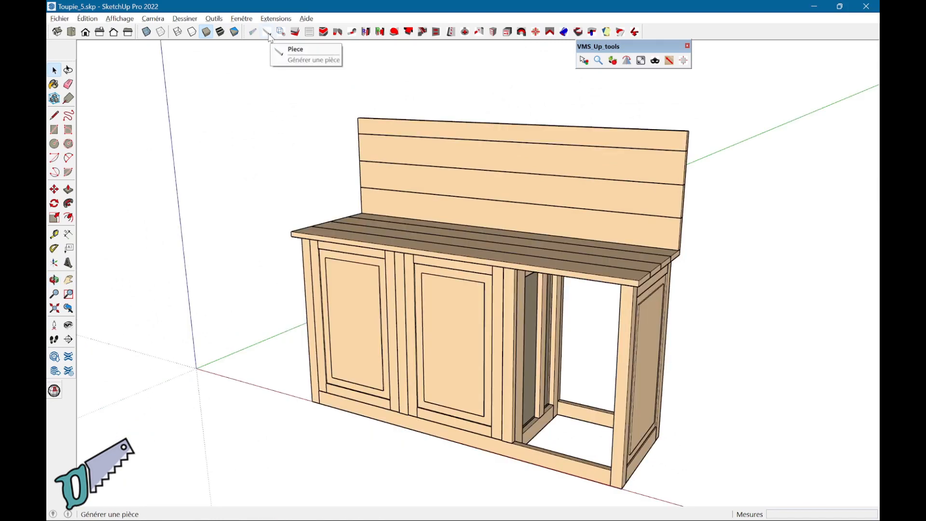
# Step: Start generating a new piece named H with its view set to Dessus
pyautogui.click(267, 33)
pyautogui.doubleClick(339, 146)
pyautogui.write('H')
pyautogui.press('Tab')
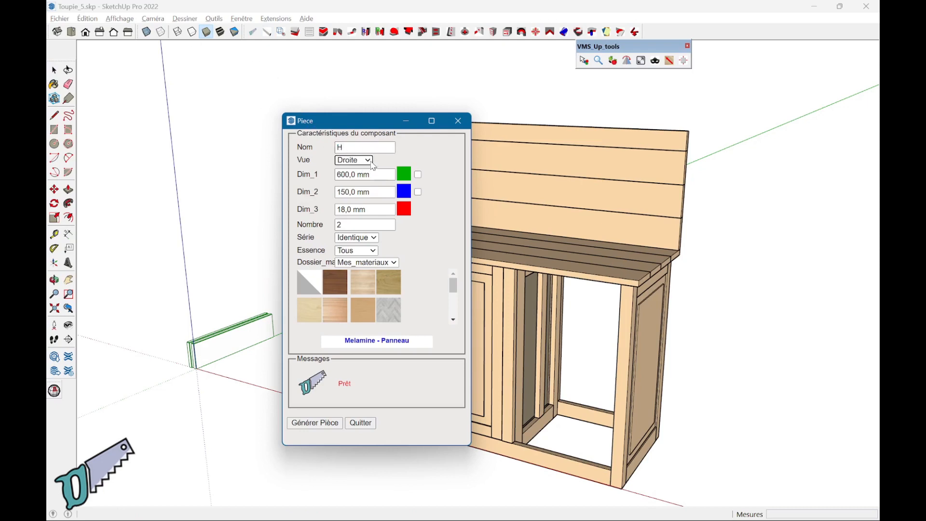
pyautogui.click(371, 162)
pyautogui.click(364, 188)
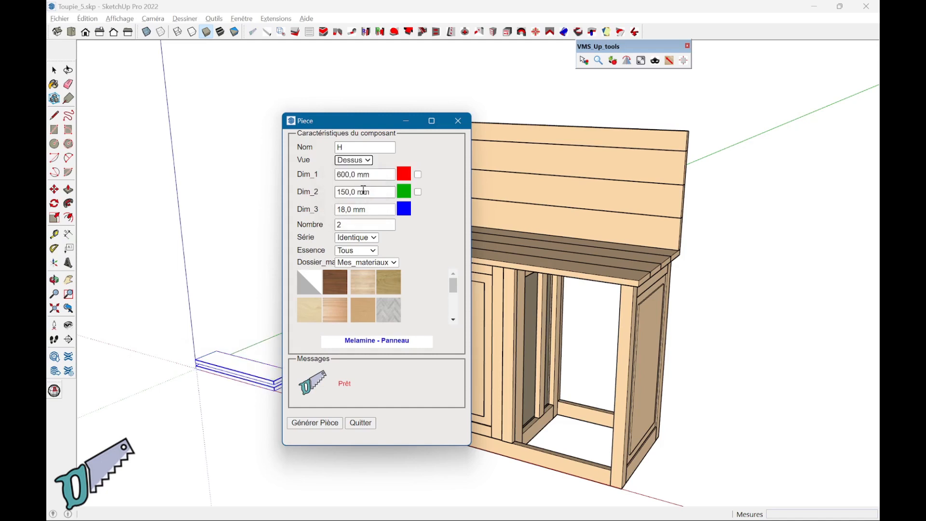
# Step: Set the H piece's dimensions to 1700 mm by 280 mm with a thickness of 24 mm
pyautogui.moveTo(382, 173); pyautogui.dragTo(315, 170)
pyautogui.write('1700')
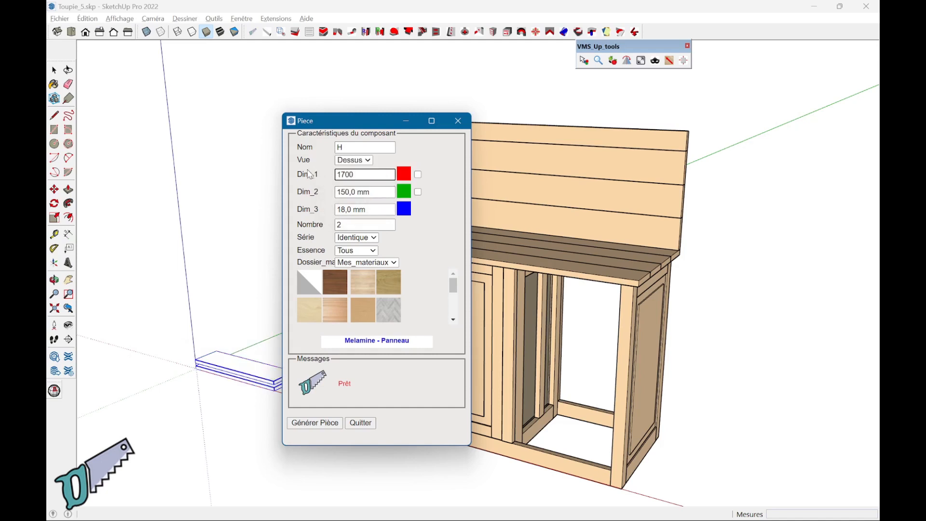
pyautogui.press('Tab')
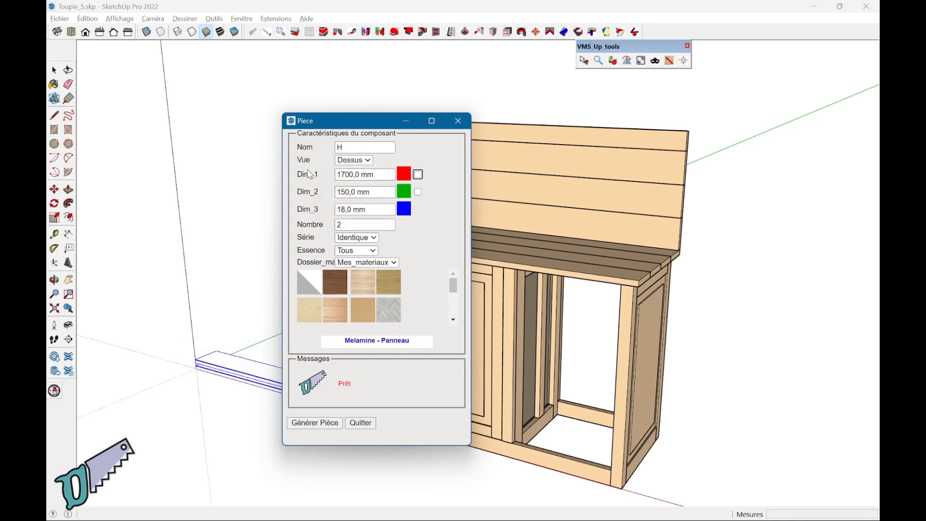
pyautogui.press('Tab')
pyautogui.write('2')
pyautogui.press('Tab')
pyautogui.press('Tab')
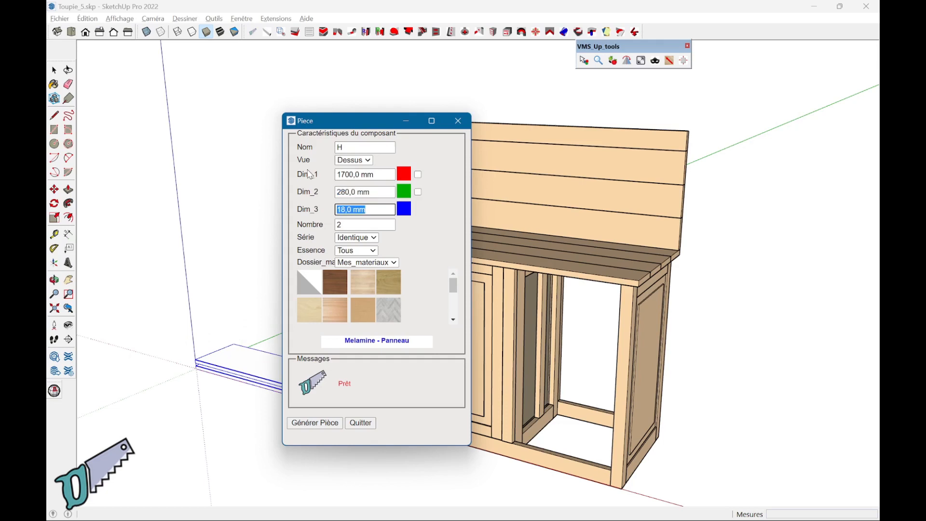
pyautogui.write('24')
pyautogui.press('Tab')
# Step: Choose the Pin - Massif material and generate the two H boards
pyautogui.scroll(-2, 331, 313)
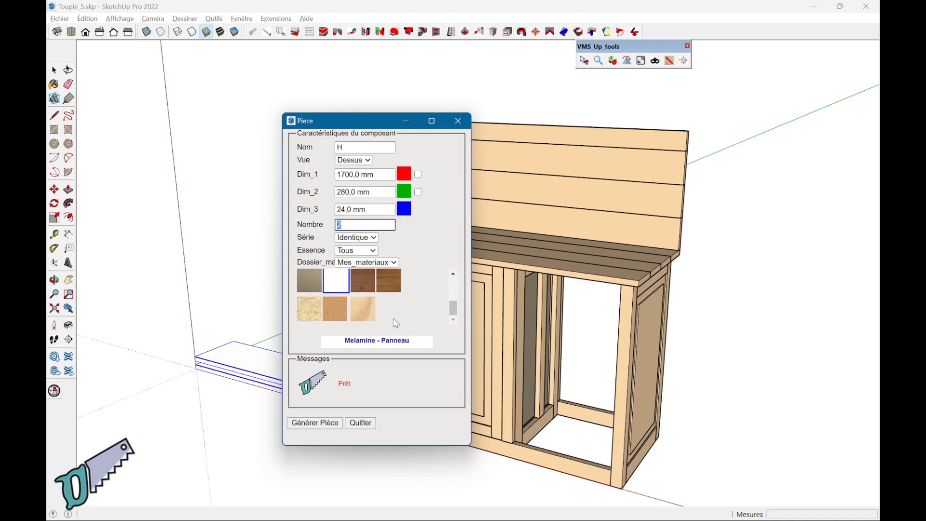
pyautogui.click(368, 320)
pyautogui.click(322, 427)
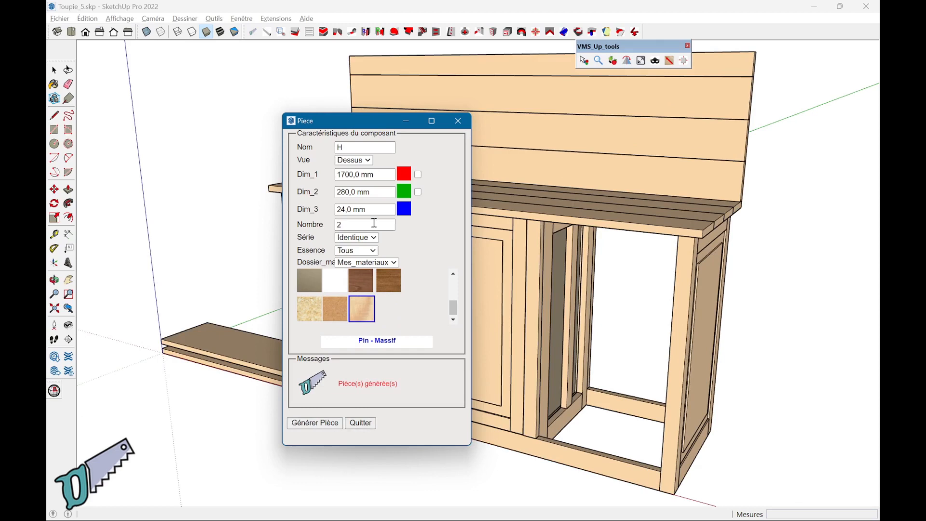
# Step: Name the next piece V and set its view to Droite
pyautogui.doubleClick(356, 147)
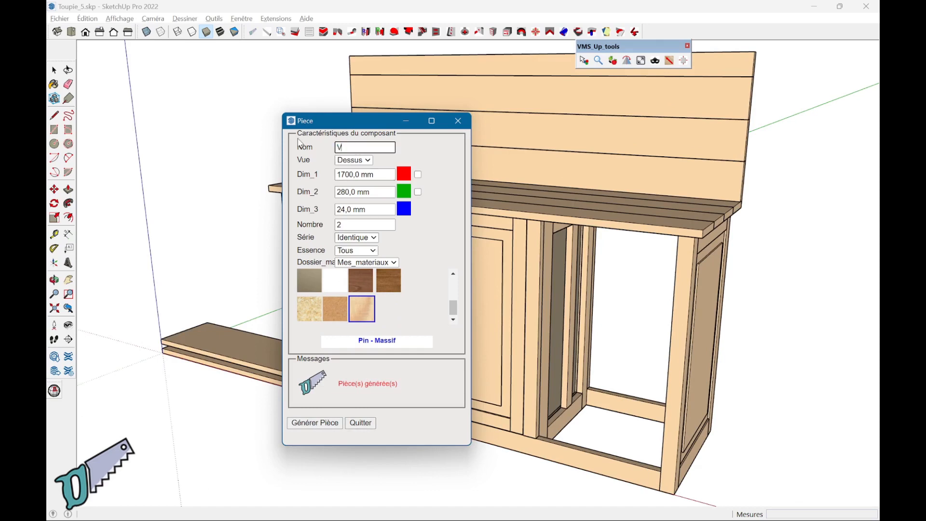
pyautogui.write('V')
pyautogui.press('Tab')
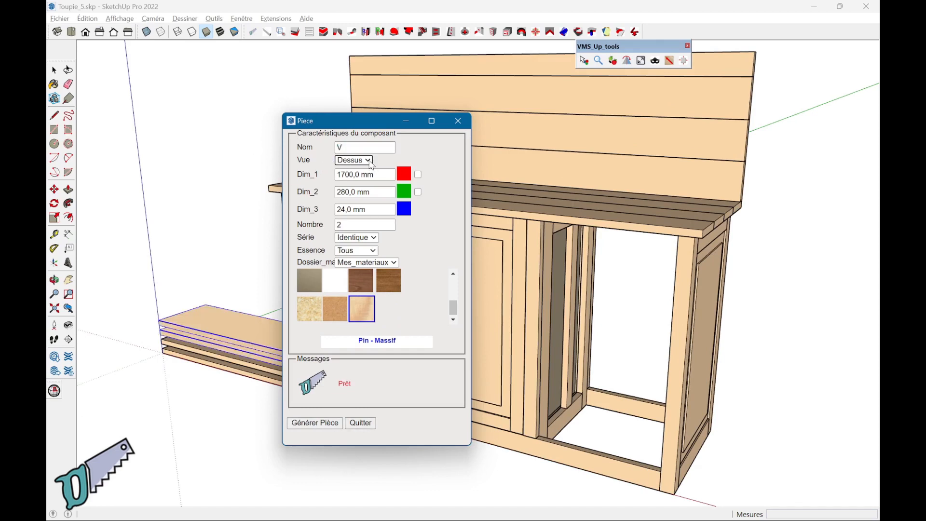
pyautogui.click(371, 161)
pyautogui.click(365, 181)
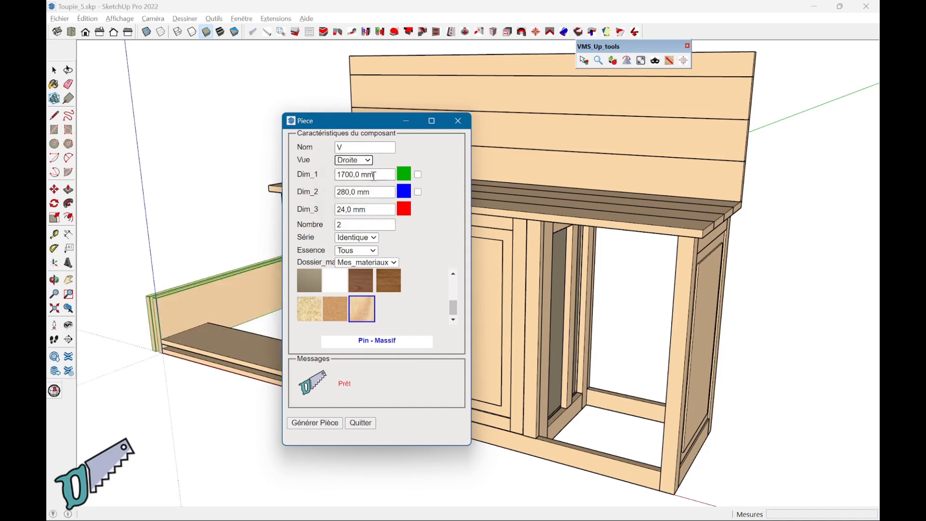
# Step: Set the V piece to 280 mm by 600 mm, generate the two boards and close the piece generator
pyautogui.moveTo(383, 174); pyautogui.dragTo(297, 164)
pyautogui.write('280')
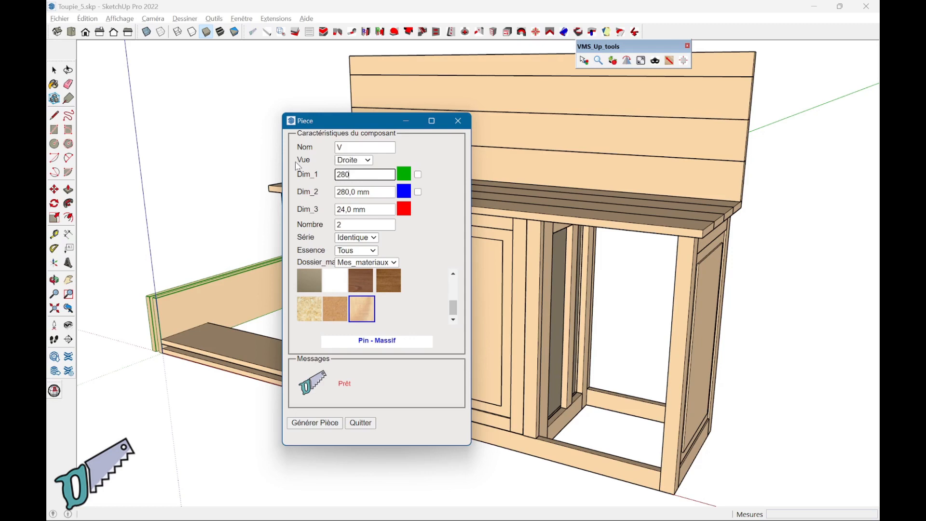
pyautogui.press('Tab')
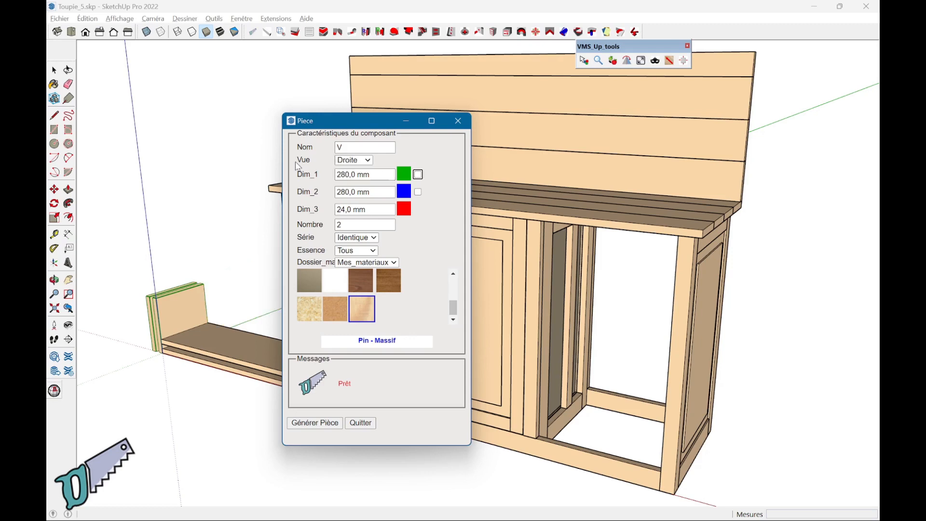
pyautogui.write('600')
pyautogui.press('Tab')
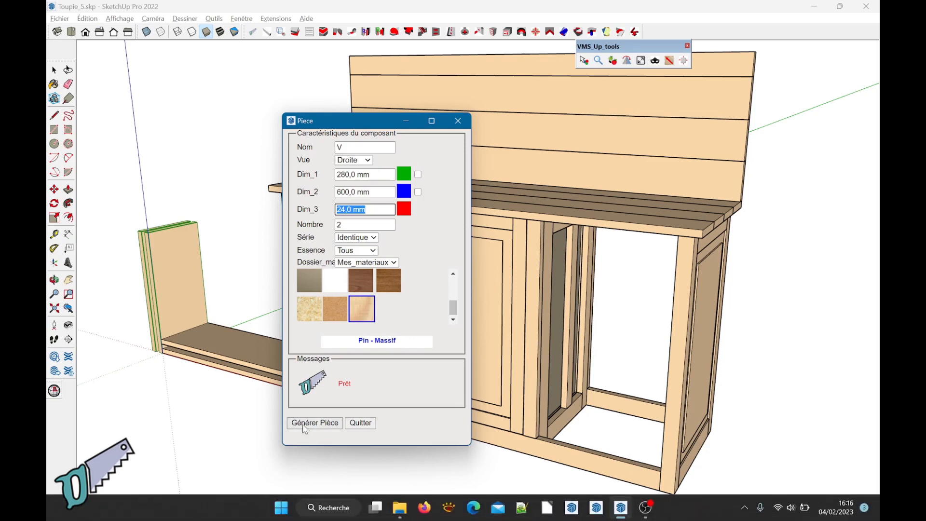
pyautogui.click(325, 423)
pyautogui.click(360, 424)
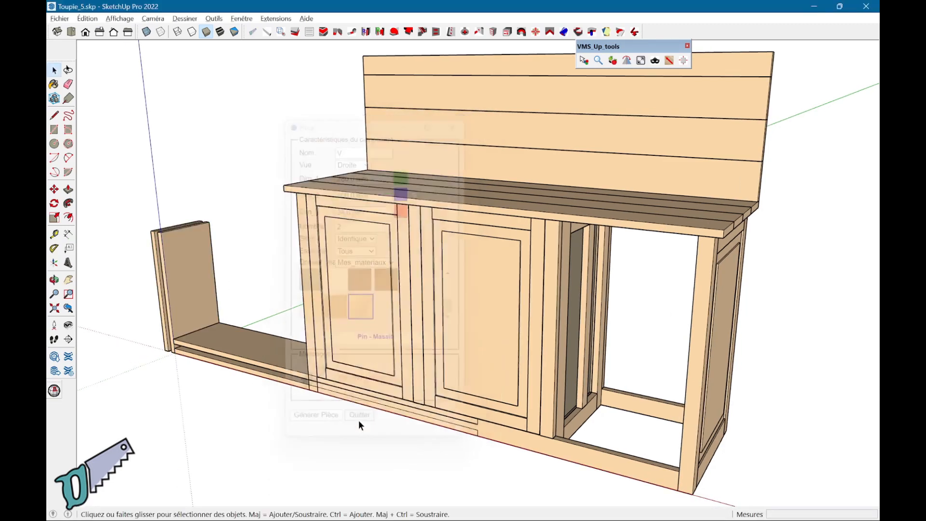
# Step: Move the four generated boards together into the empty space beside the cabinet, clear of the origin
pyautogui.scroll(-2, 360, 425)
pyautogui.moveTo(360, 425); pyautogui.dragTo(449, 437, button='middle')
pyautogui.keyDown('shift'); pyautogui.moveTo(257, 423); pyautogui.dragTo(440, 403, button='middle'); pyautogui.keyUp('shift')
pyautogui.moveTo(440, 403); pyautogui.dragTo(368, 368)
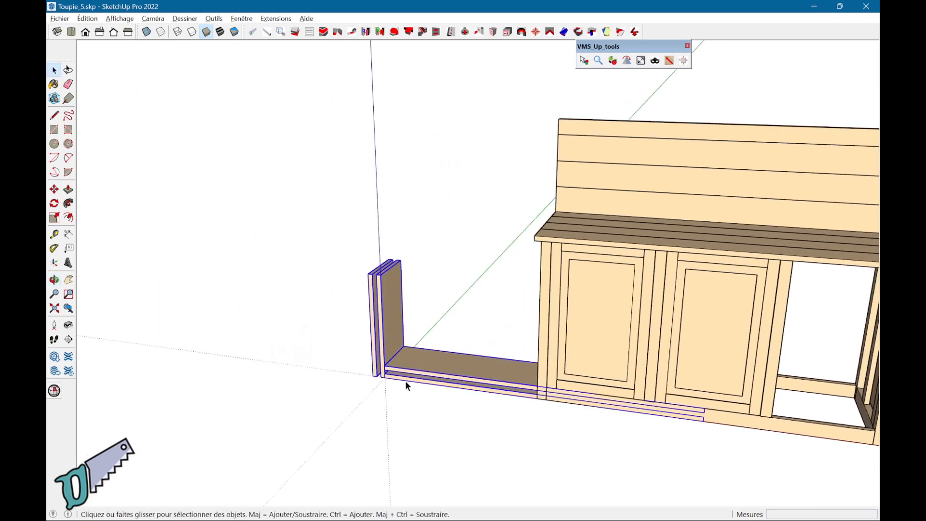
pyautogui.press('m')
pyautogui.click(430, 386)
pyautogui.click(210, 352)
pyautogui.press('alt')
pyautogui.click(178, 442)
pyautogui.click(150, 354)
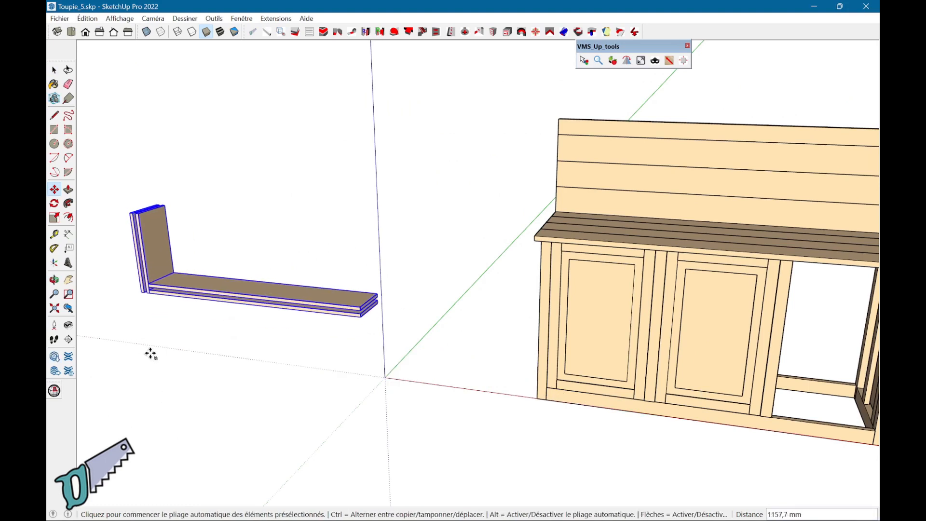
pyautogui.press('space')
pyautogui.click(150, 354)
# Step: Move the outer upright board to the opposite end of the horizontal boards, with its lower corner against theirs
pyautogui.scroll(2, 156, 310)
pyautogui.scroll(2, 164, 228)
pyautogui.moveTo(193, 243); pyautogui.dragTo(267, 262, button='middle')
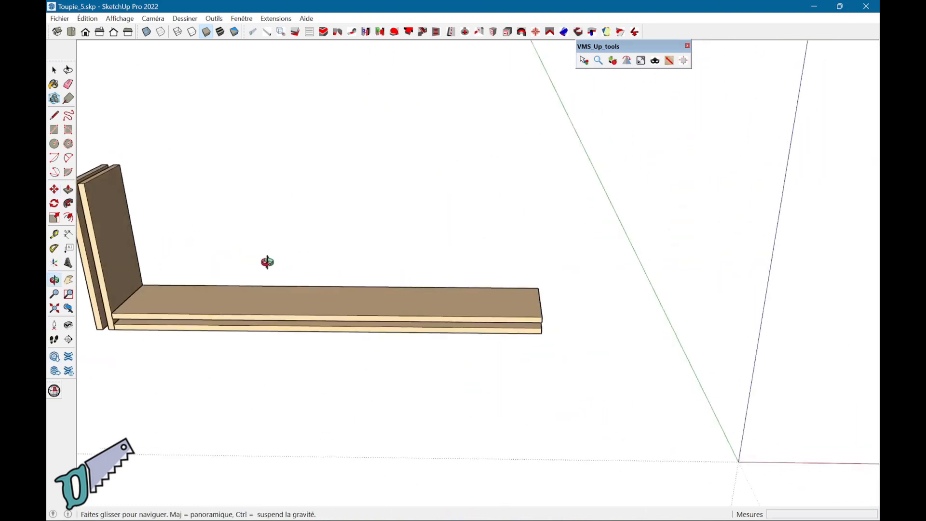
pyautogui.moveTo(206, 295); pyautogui.dragTo(255, 327, button='middle')
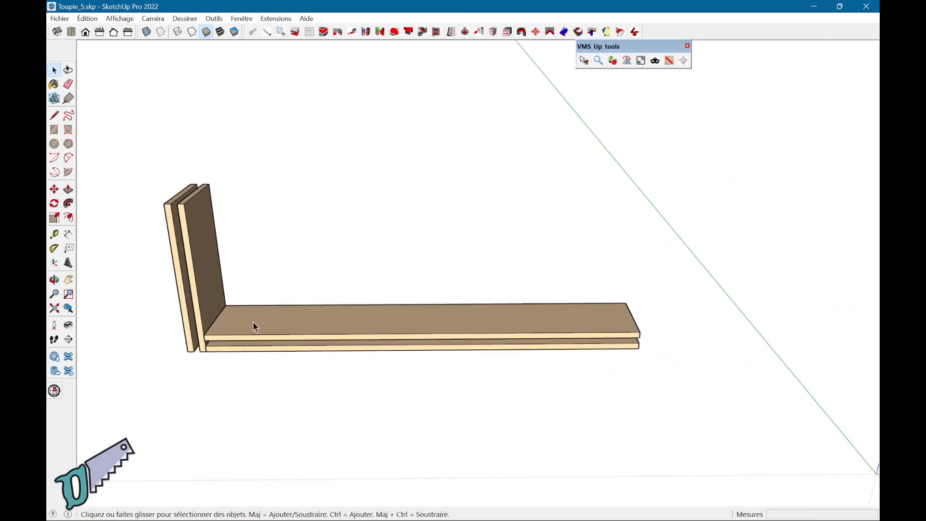
pyautogui.click(189, 348)
pyautogui.press('m')
pyautogui.click(187, 351)
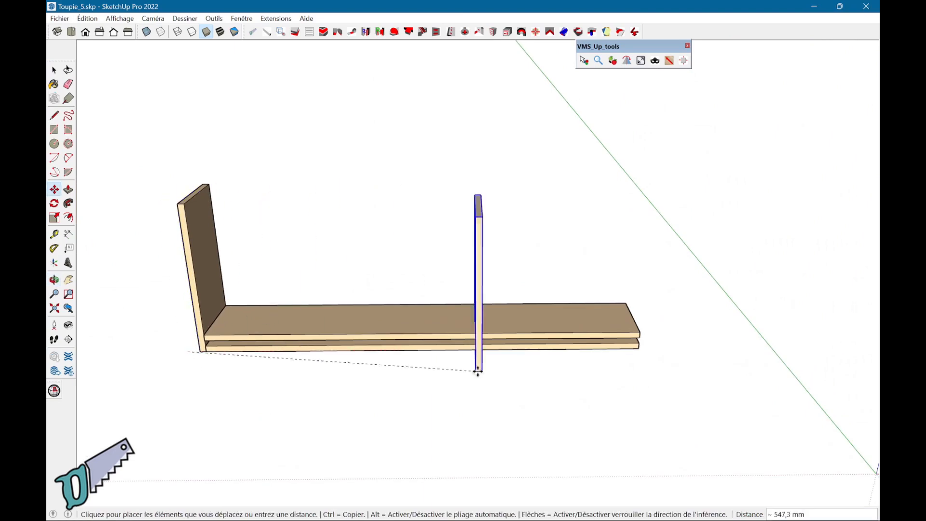
pyautogui.moveTo(659, 370); pyautogui.dragTo(554, 251, button='middle')
pyautogui.click(635, 340)
pyautogui.moveTo(612, 333); pyautogui.dragTo(589, 434, button='middle')
pyautogui.press('space')
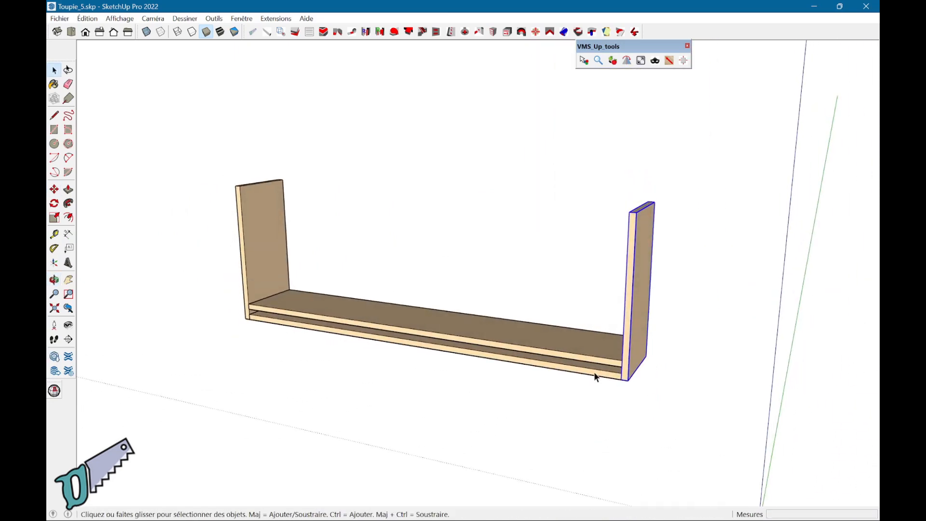
# Step: Raise the upper horizontal board so its top face is flush with the tops of the two uprights
pyautogui.click(604, 366)
pyautogui.press('m')
pyautogui.click(620, 364)
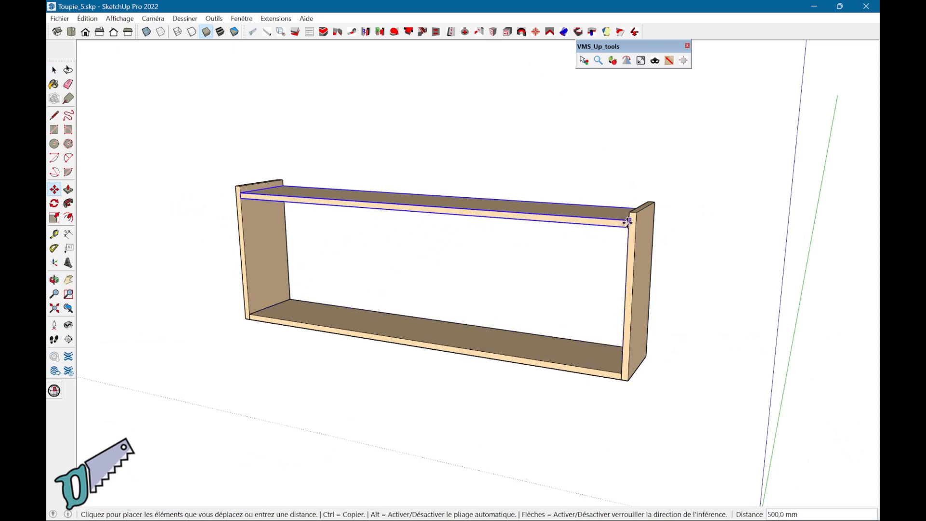
pyautogui.click(629, 216)
# Step: Flip the upright at the end nearest the origin with the Symétrie Rotation tool
pyautogui.moveTo(688, 246); pyautogui.dragTo(585, 372, button='middle')
pyautogui.press('space')
pyautogui.click(585, 369)
pyautogui.rightClick(584, 370)
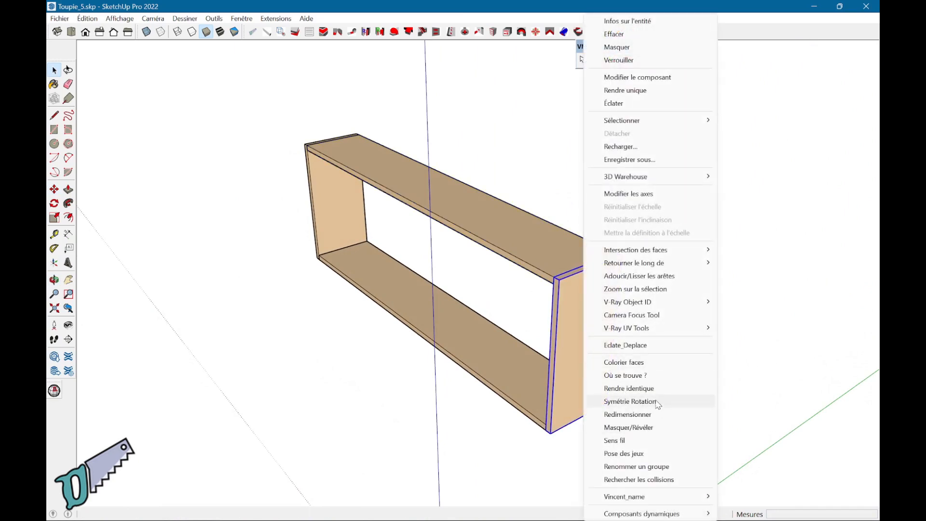
pyautogui.click(630, 401)
pyautogui.moveTo(544, 201); pyautogui.dragTo(723, 384, button='middle')
pyautogui.moveTo(581, 418); pyautogui.dragTo(552, 415, button='middle')
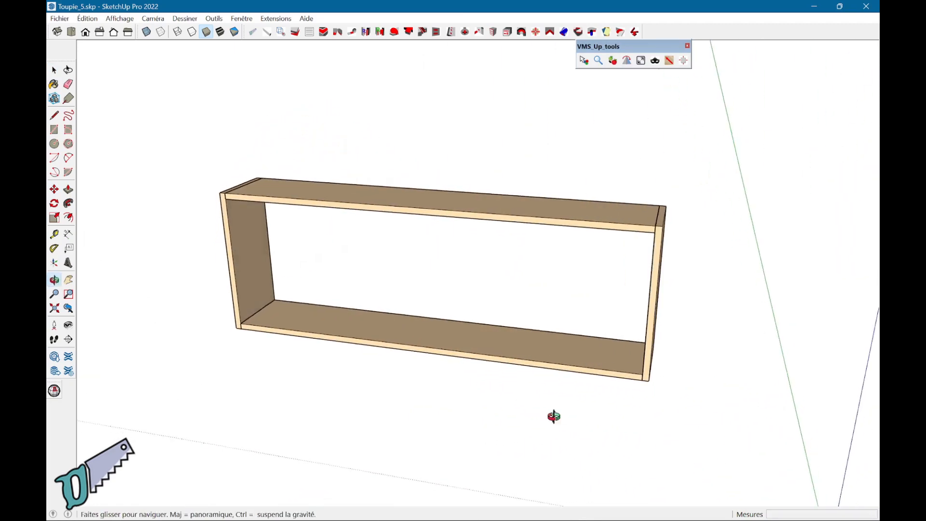
# Step: Group the four boards of the box and rename the group and its parts as Caisson_haut
pyautogui.press('space')
pyautogui.moveTo(195, 129); pyautogui.dragTo(694, 429)
pyautogui.rightClick(540, 348)
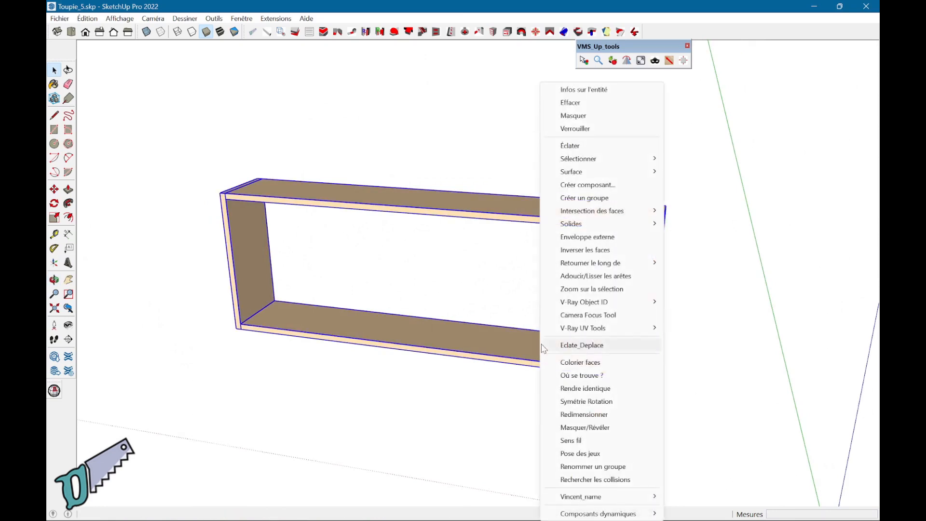
pyautogui.click(605, 199)
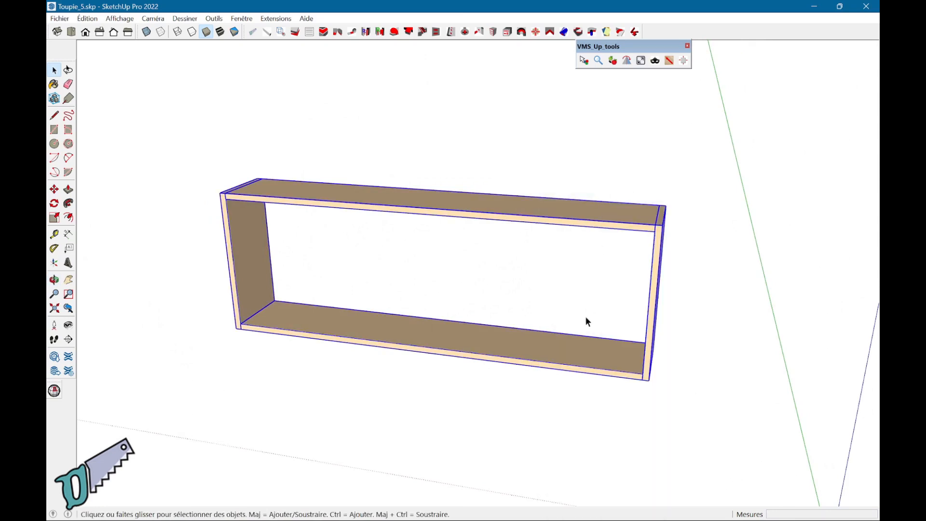
pyautogui.rightClick(589, 358)
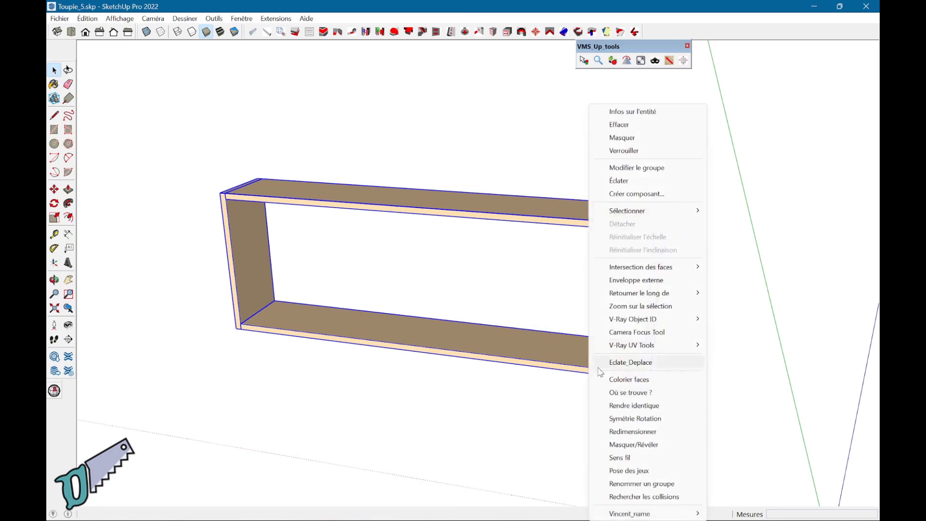
pyautogui.click(674, 488)
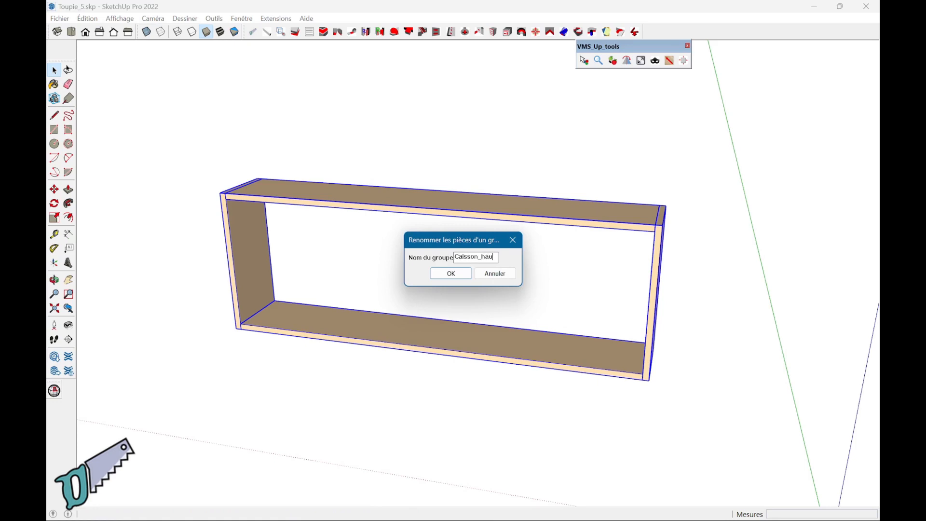
pyautogui.press('Return')
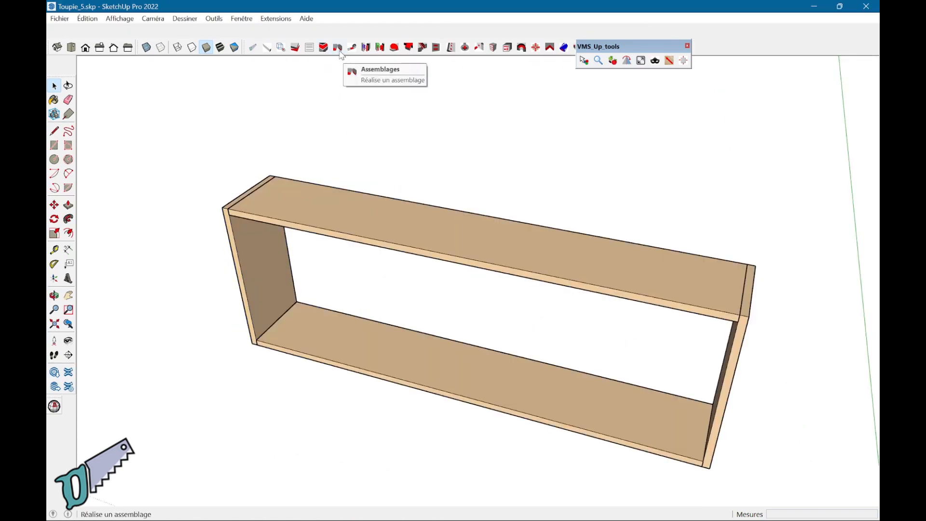
# Step: Set up the Assemblages tool for 8x40 Dominos with a drilling depth (Prof_perçage) of 25
pyautogui.click(340, 52)
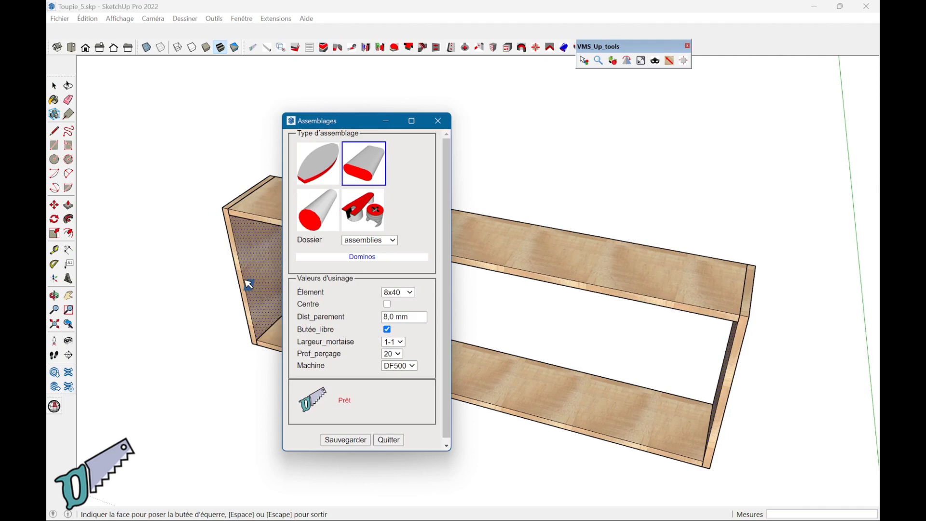
pyautogui.click(398, 354)
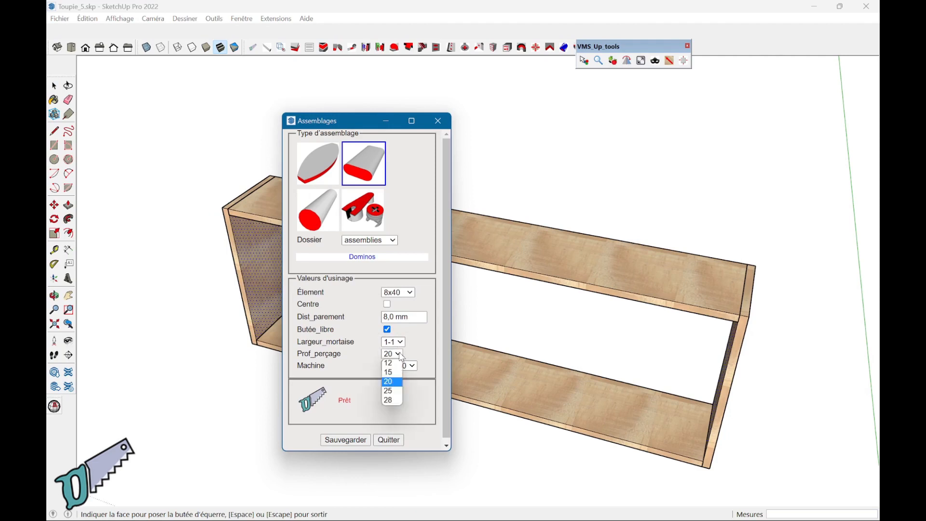
pyautogui.click(391, 391)
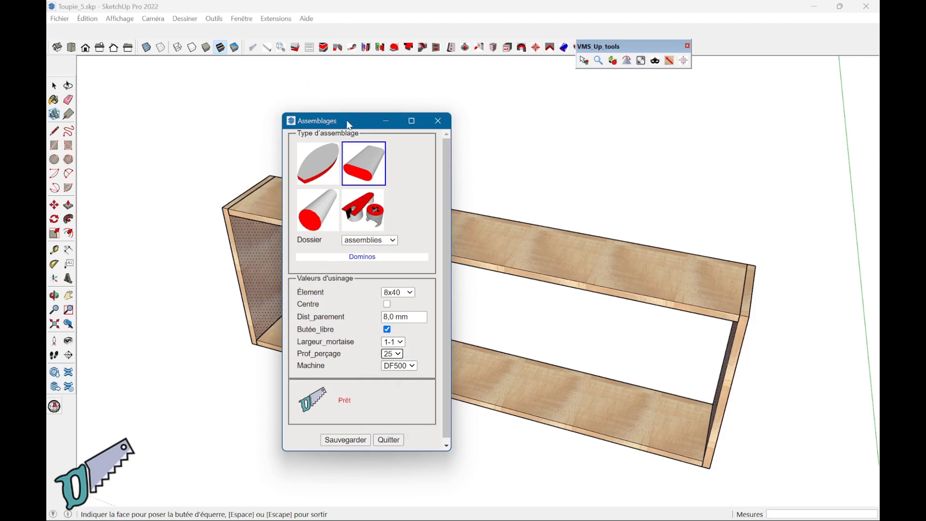
pyautogui.moveTo(349, 125); pyautogui.dragTo(114, 175)
# Step: Place domino joints at the box's corners, where the uprights meet the top and bottom boards
pyautogui.click(297, 207)
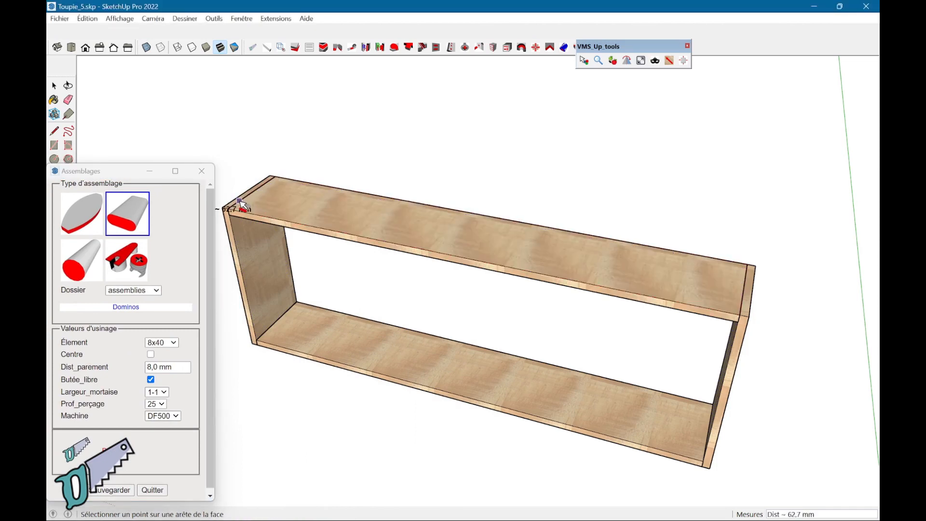
pyautogui.write('7')
pyautogui.press('Return')
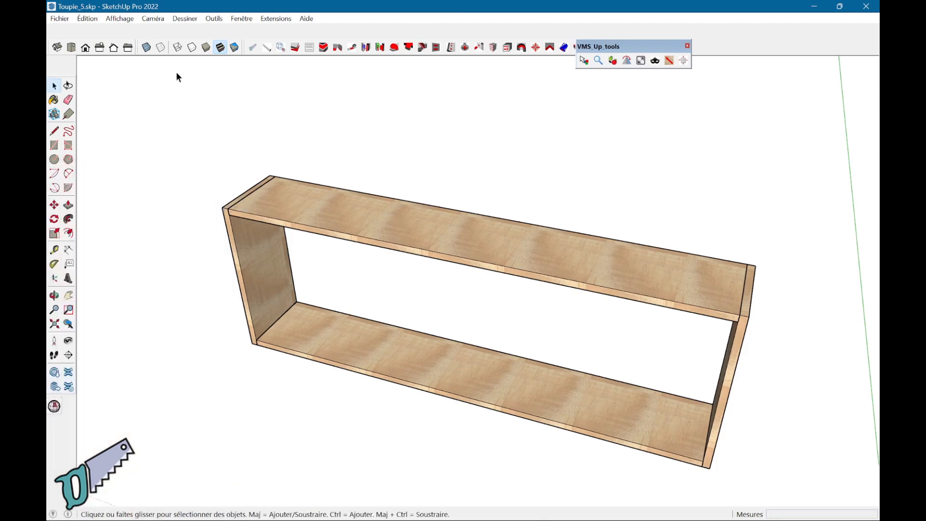
# Step: Examine the dominos inside the box's corner joints in X-ray display from several angles, and restore the opaque display
pyautogui.click(146, 47)
pyautogui.press('o')
pyautogui.moveTo(339, 169); pyautogui.dragTo(583, 195)
pyautogui.moveTo(681, 186); pyautogui.dragTo(75, 156)
pyautogui.press('space')
pyautogui.click(146, 47)
pyautogui.click(146, 48)
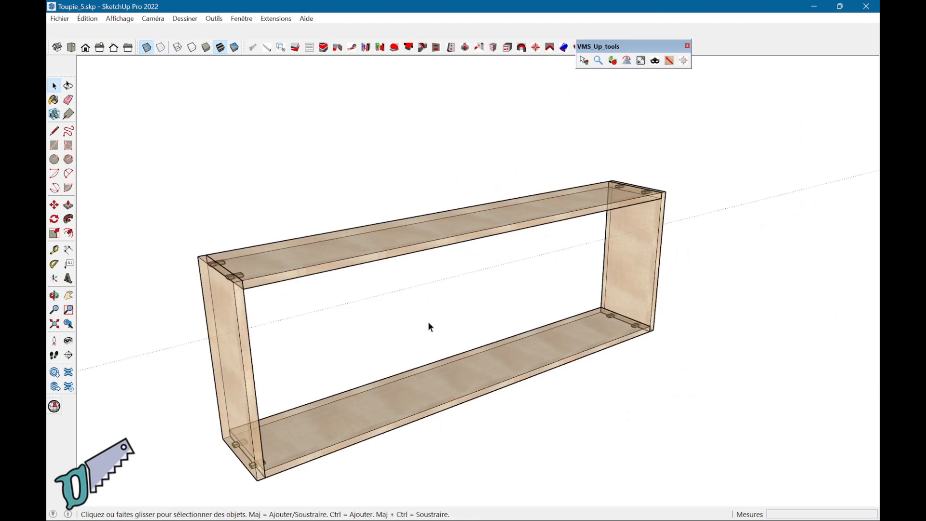
pyautogui.click(145, 48)
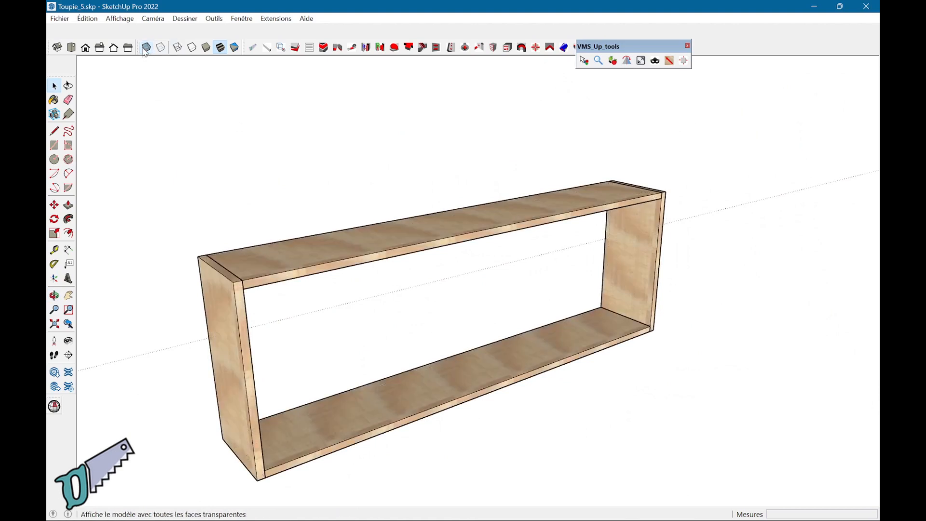
# Step: Display the model shaded without textures and set the Usinage_contour tool to Feuillure, with 8 mm depth and width
pyautogui.click(207, 48)
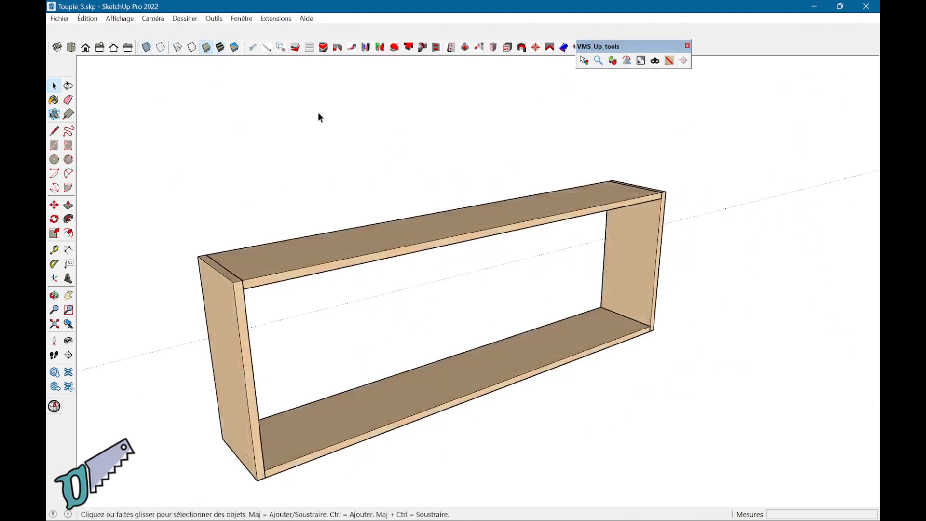
pyautogui.moveTo(500, 277)
pyautogui.mouseDown(button='middle')
pyautogui.moveTo(521, 231)
pyautogui.moveTo(441, 268)
pyautogui.mouseUp(button='middle')
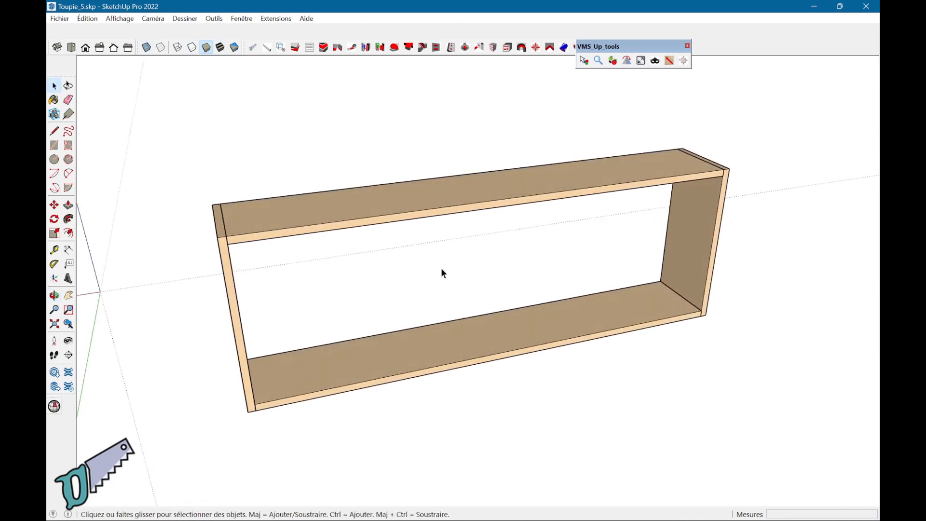
pyautogui.click(323, 48)
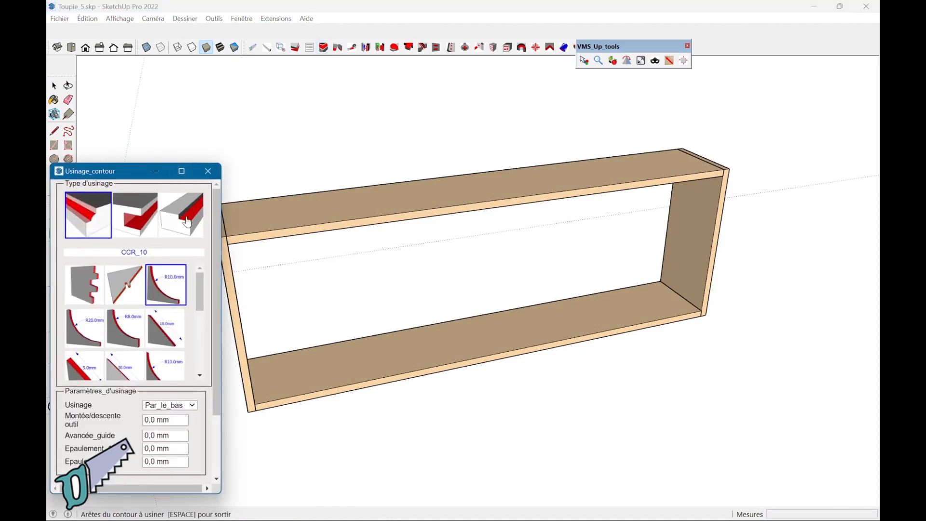
pyautogui.click(187, 222)
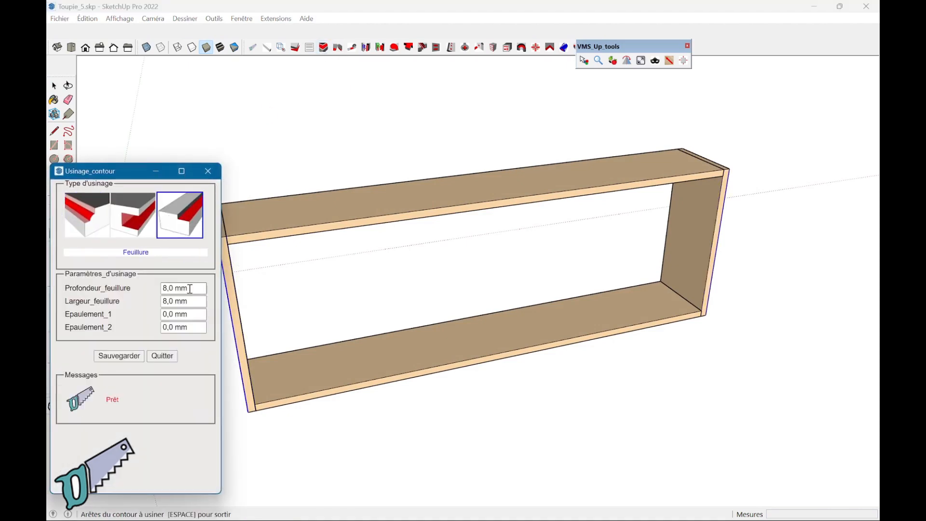
pyautogui.moveTo(195, 290); pyautogui.dragTo(141, 294)
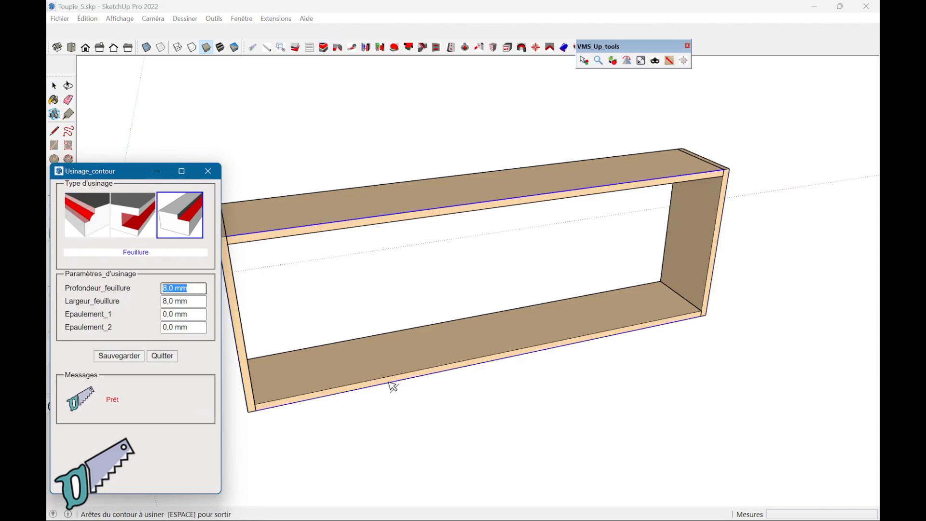
# Step: Cut the 8 mm rebate along the inner back edges of the box's four boards and quit the tool
pyautogui.scroll(3, 388, 381)
pyautogui.scroll(2, 393, 384)
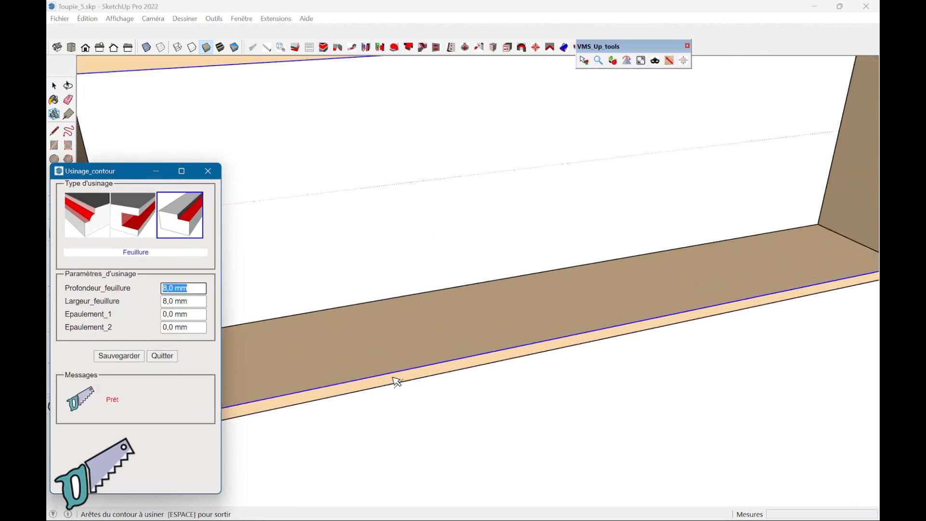
pyautogui.click(393, 381)
pyautogui.scroll(-5, 575, 312)
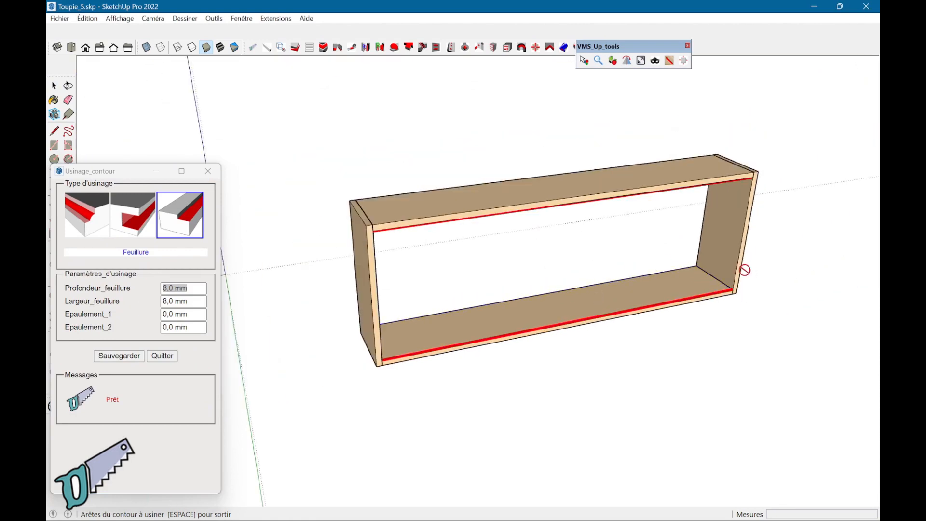
pyautogui.scroll(3, 742, 268)
pyautogui.click(740, 265)
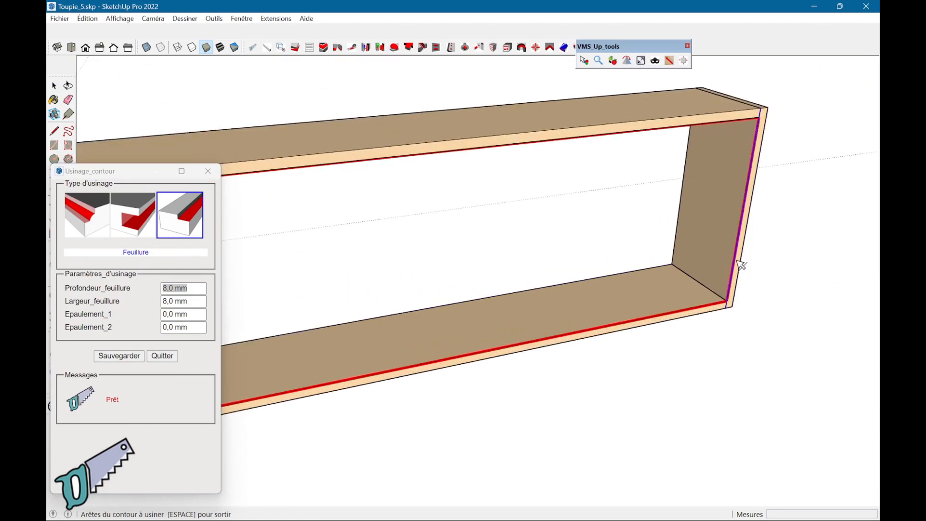
pyautogui.rightClick(741, 264)
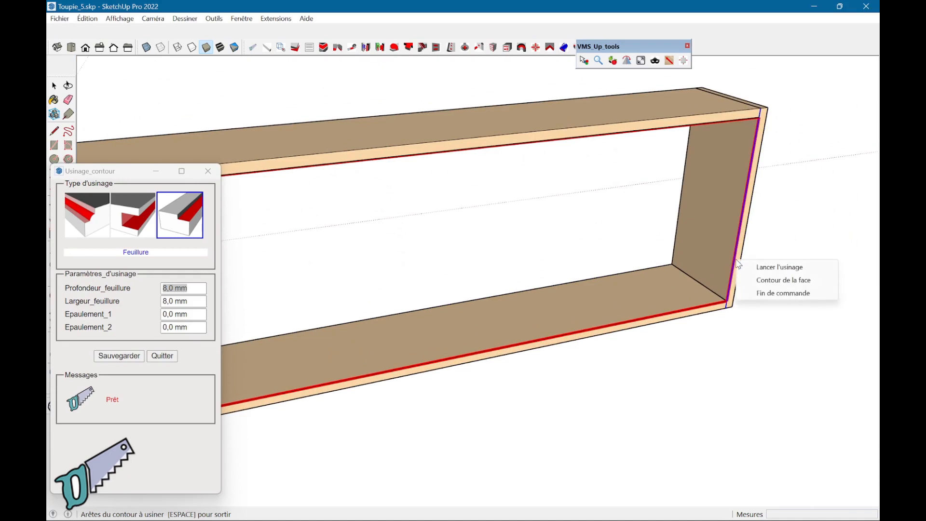
pyautogui.click(772, 269)
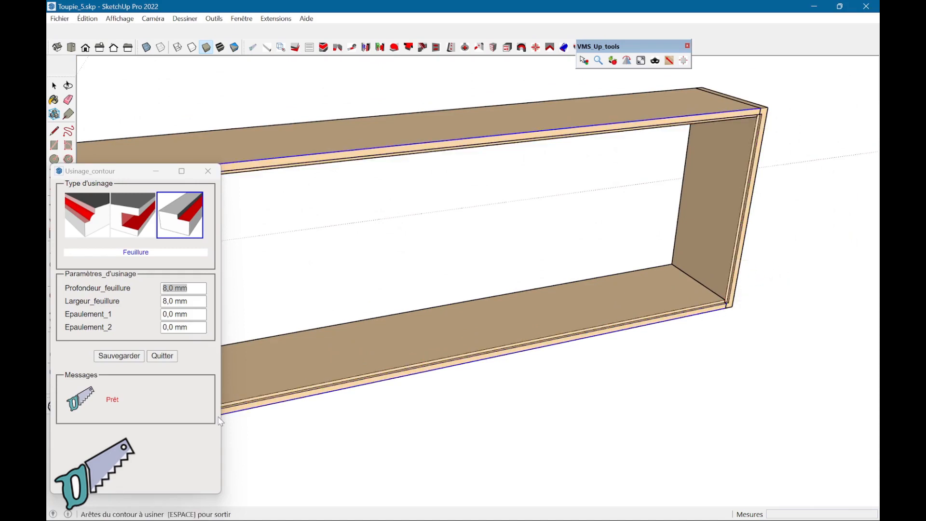
pyautogui.click(162, 356)
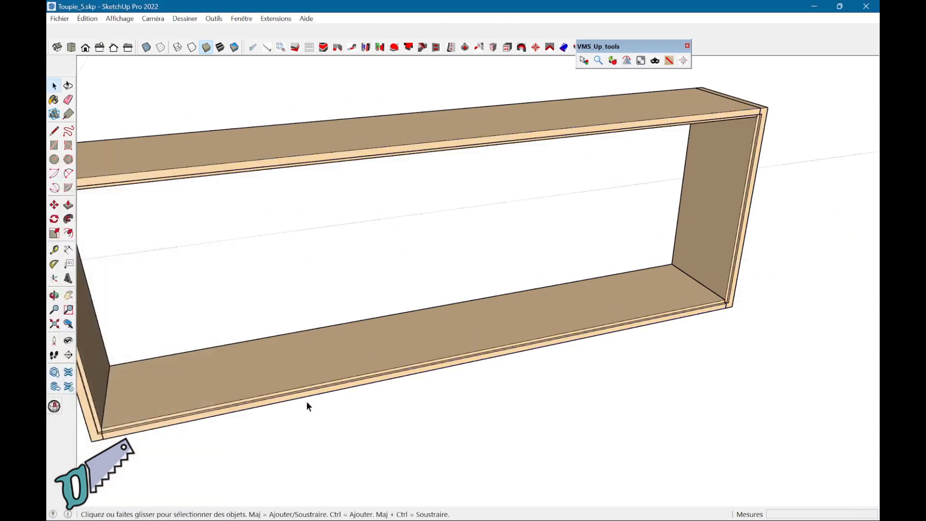
# Step: Set up the Trace_pièce tool with the name Panneau, a Dim_3 of 8 and the Contreplaque - Panneau material
pyautogui.scroll(-2, 329, 437)
pyautogui.moveTo(329, 437); pyautogui.dragTo(462, 425, button='middle')
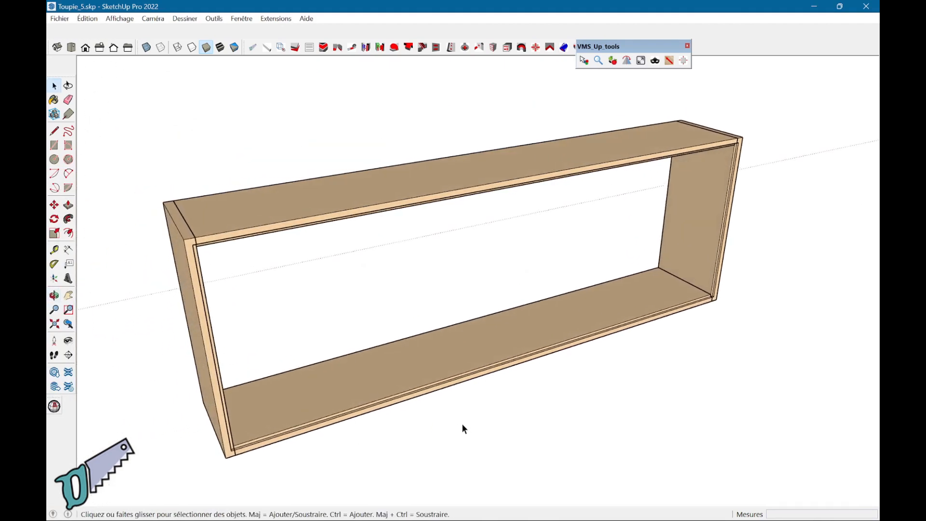
pyautogui.click(282, 48)
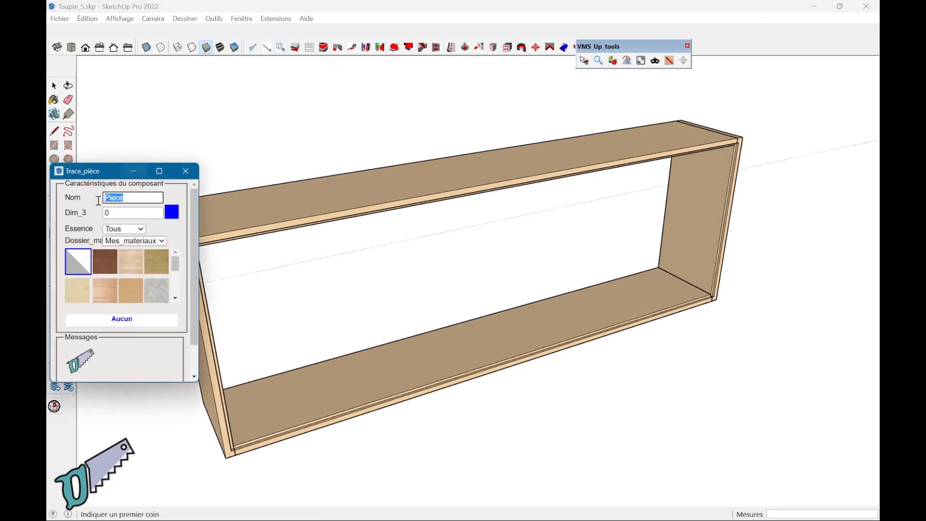
pyautogui.write('Panneau')
pyautogui.press('Tab')
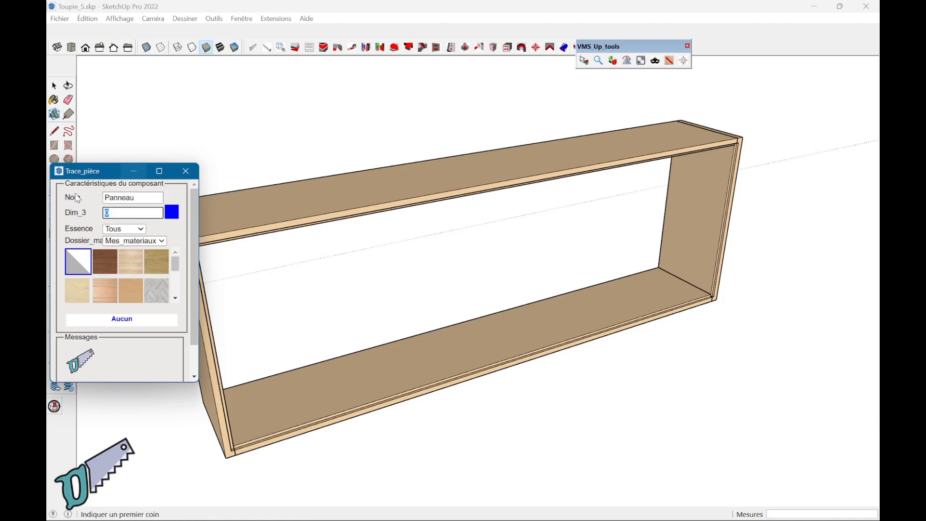
pyautogui.press('Tab')
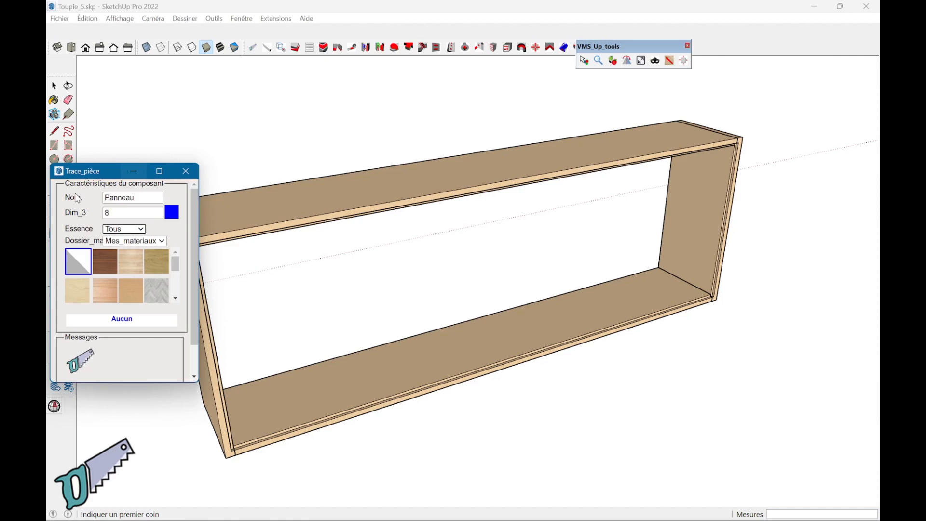
pyautogui.click(84, 295)
# Step: Draw the back panel in the box's rebate, from one inner lower corner to the diagonally opposite upper corner
pyautogui.moveTo(389, 345); pyautogui.dragTo(504, 326, button='middle')
pyautogui.scroll(4, 246, 408)
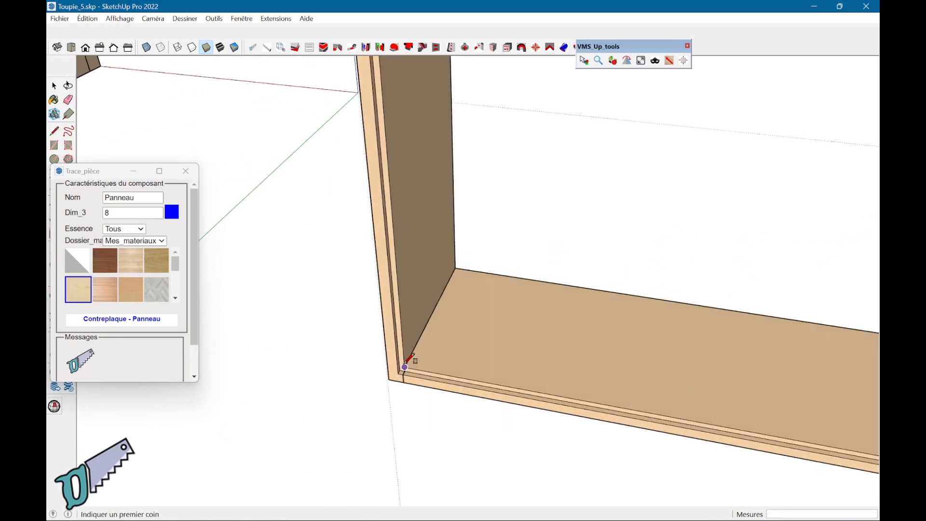
pyautogui.scroll(3, 404, 366)
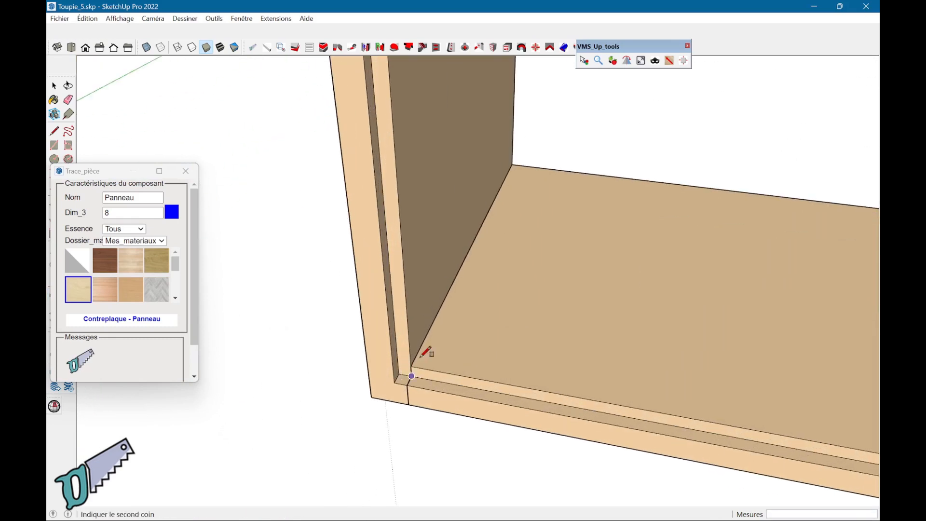
pyautogui.keyDown('shift'); pyautogui.moveTo(571, 306); pyautogui.dragTo(228, 347, button='middle'); pyautogui.keyUp('shift')
pyautogui.scroll(-2, 227, 347)
pyautogui.scroll(-2, 458, 352)
pyautogui.keyDown('shift'); pyautogui.moveTo(583, 345); pyautogui.dragTo(397, 316, button='middle'); pyautogui.keyUp('shift')
pyautogui.scroll(-3, 397, 316)
pyautogui.scroll(3, 405, 479)
pyautogui.moveTo(405, 479)
pyautogui.mouseDown(button='middle')
pyautogui.moveTo(452, 300)
pyautogui.moveTo(460, 171)
pyautogui.mouseUp(button='middle')
pyautogui.scroll(5, 614, 270)
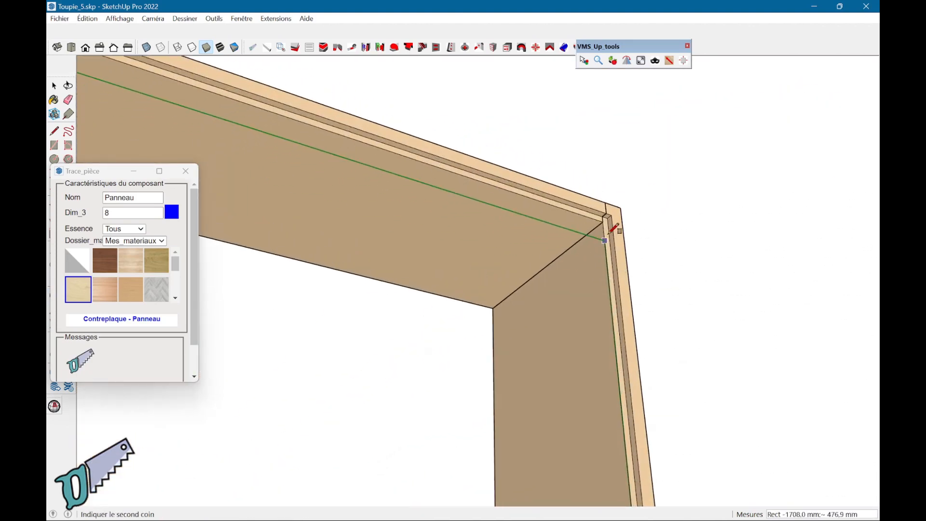
pyautogui.scroll(1, 608, 203)
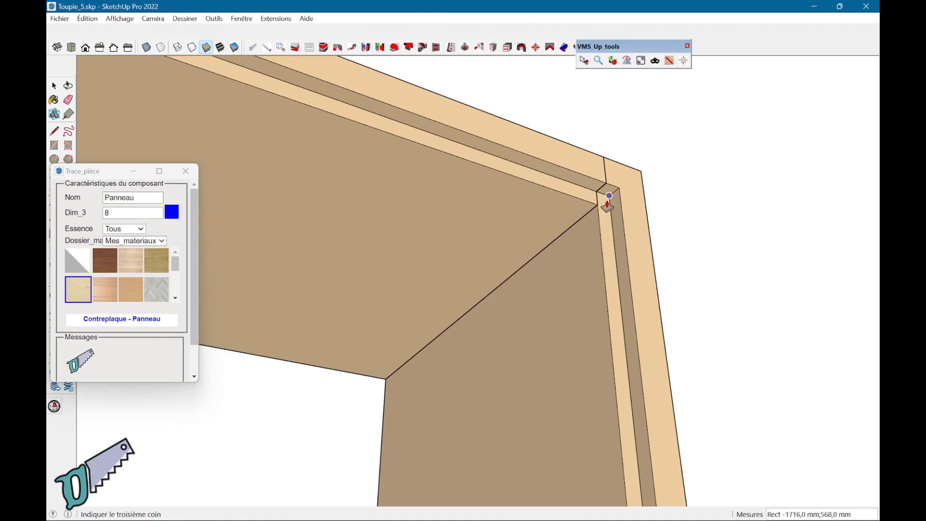
pyautogui.click(617, 193)
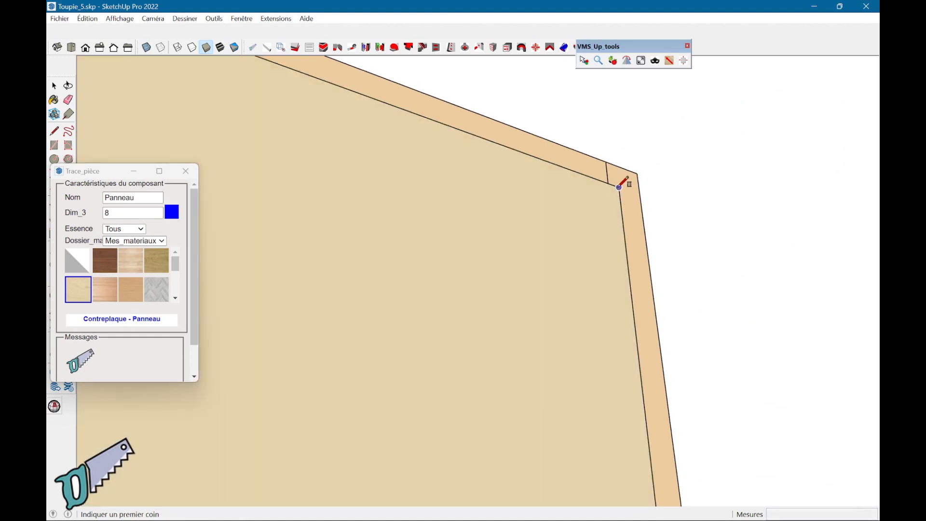
pyautogui.scroll(-3, 692, 210)
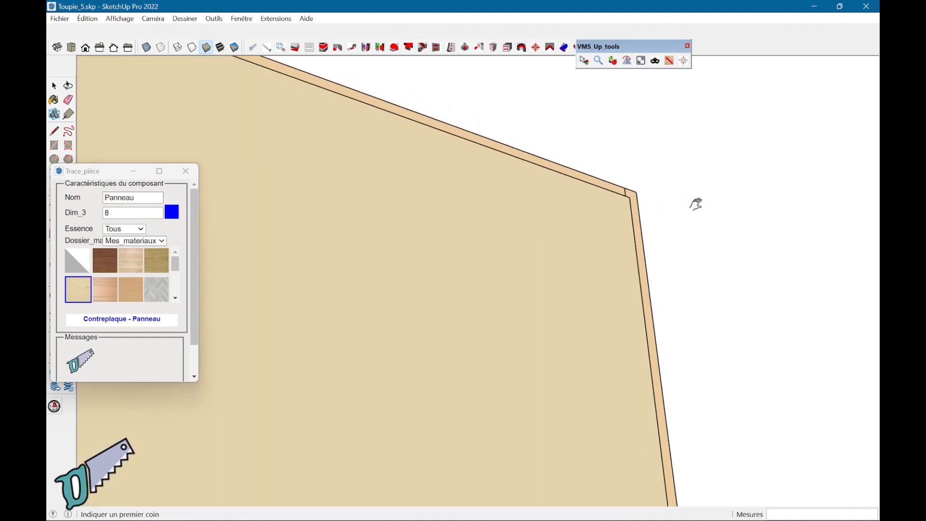
pyautogui.scroll(-3, 677, 339)
pyautogui.moveTo(412, 305); pyautogui.dragTo(544, 258, button='middle')
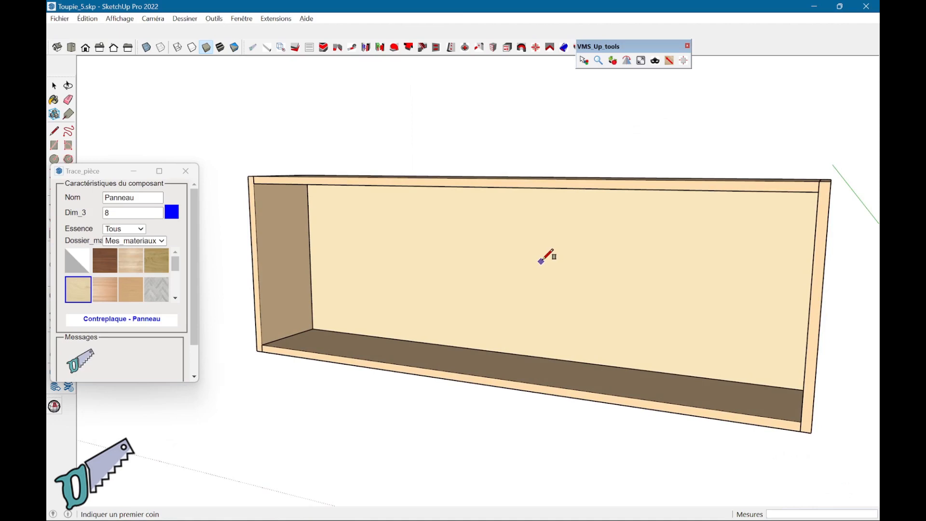
pyautogui.press('space')
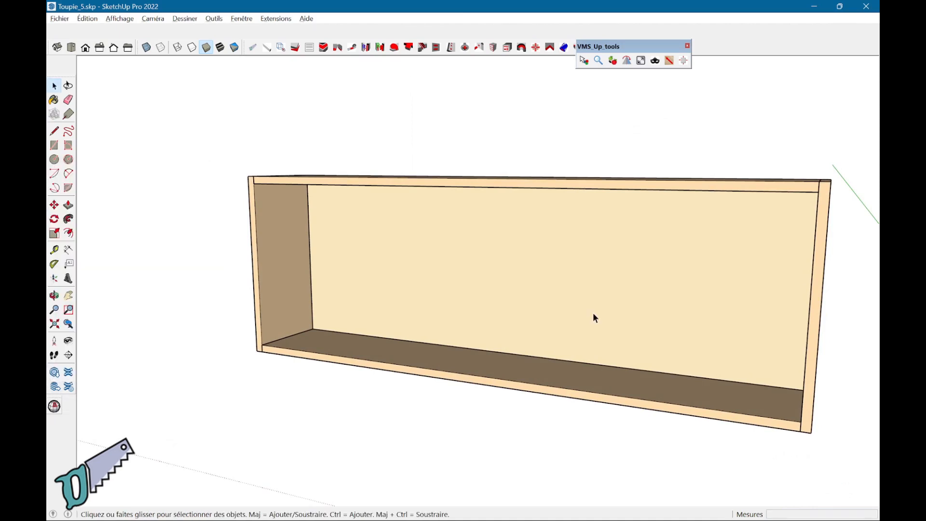
# Step: Cut the back panel and paste it in place inside the box group
pyautogui.click(519, 238)
pyautogui.press('Delete')
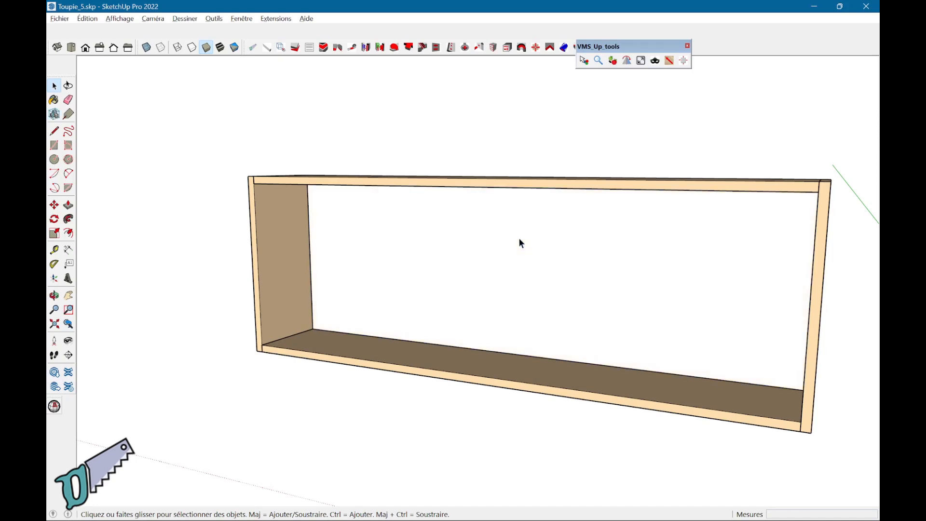
pyautogui.doubleClick(553, 185)
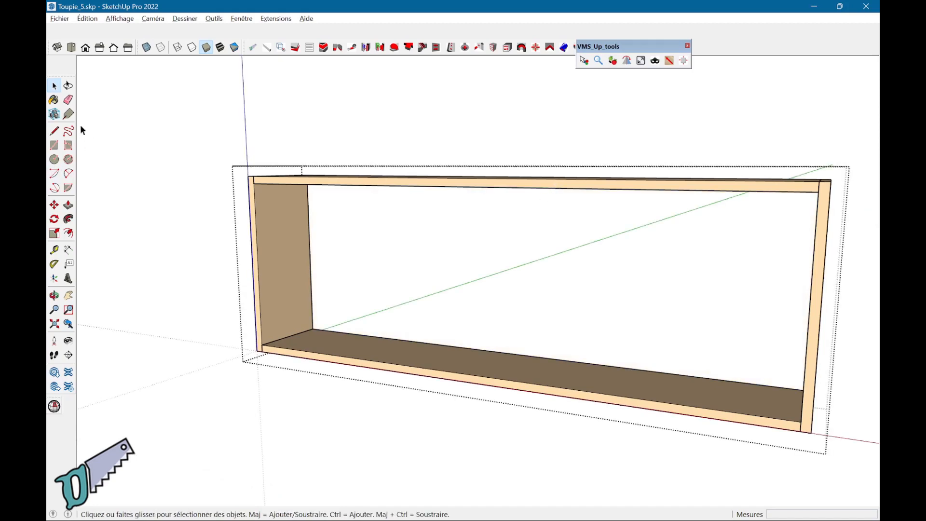
pyautogui.click(87, 18)
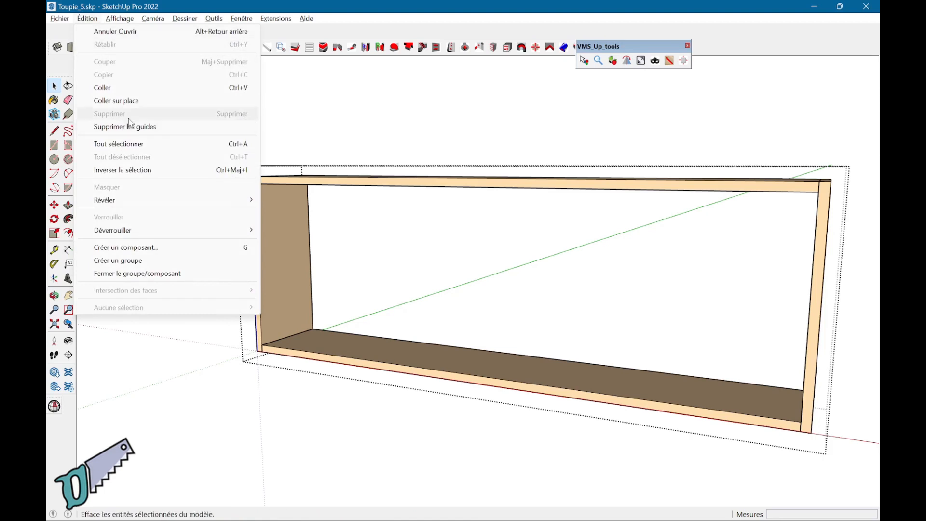
pyautogui.click(144, 101)
pyautogui.click(160, 188)
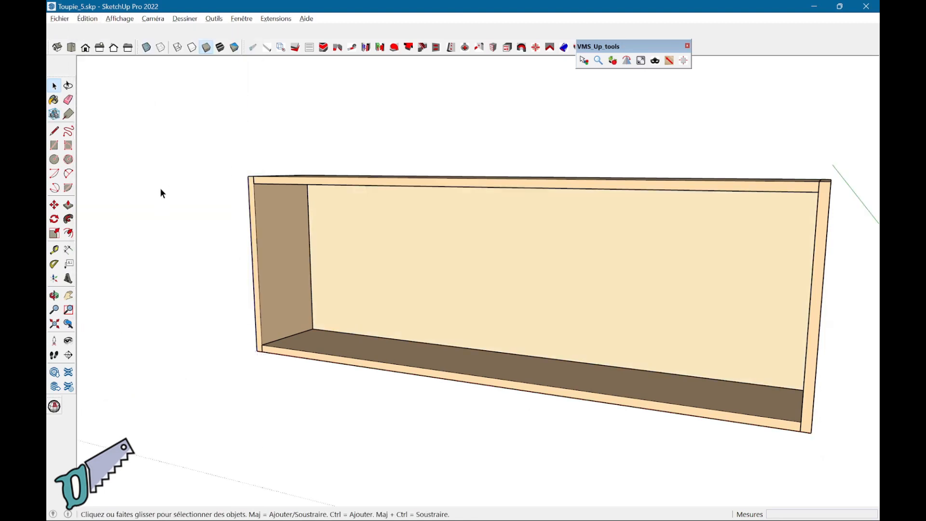
# Step: Move the upper box over to the lower cabinet, in front of the backsplash's upper edge
pyautogui.scroll(-2, 160, 188)
pyautogui.scroll(-4, 161, 193)
pyautogui.moveTo(161, 192); pyautogui.dragTo(183, 212, button='middle')
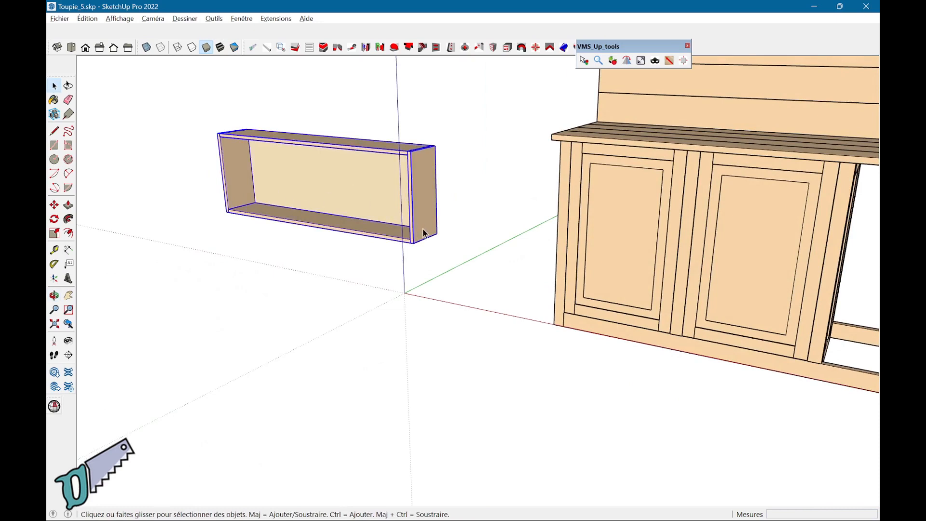
pyautogui.press('m')
pyautogui.click(227, 212)
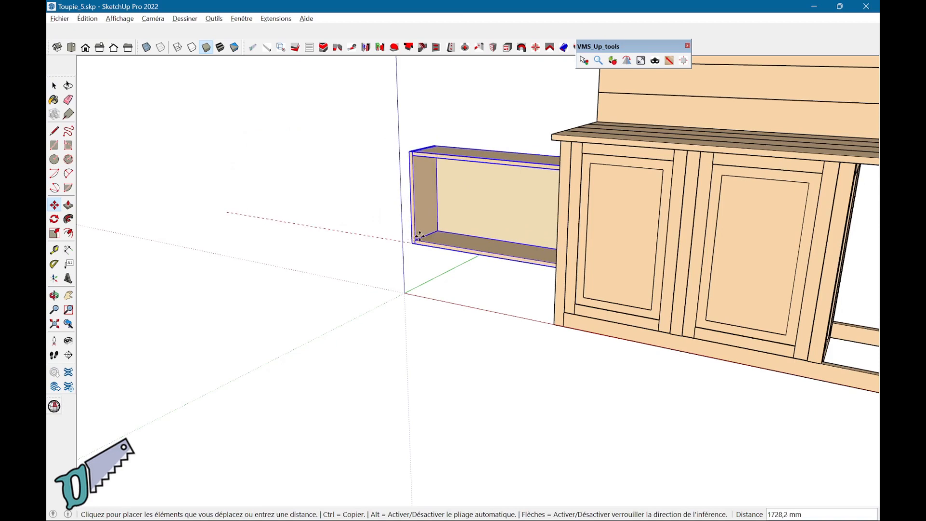
pyautogui.click(611, 115)
pyautogui.moveTo(611, 115); pyautogui.dragTo(613, 159, button='middle')
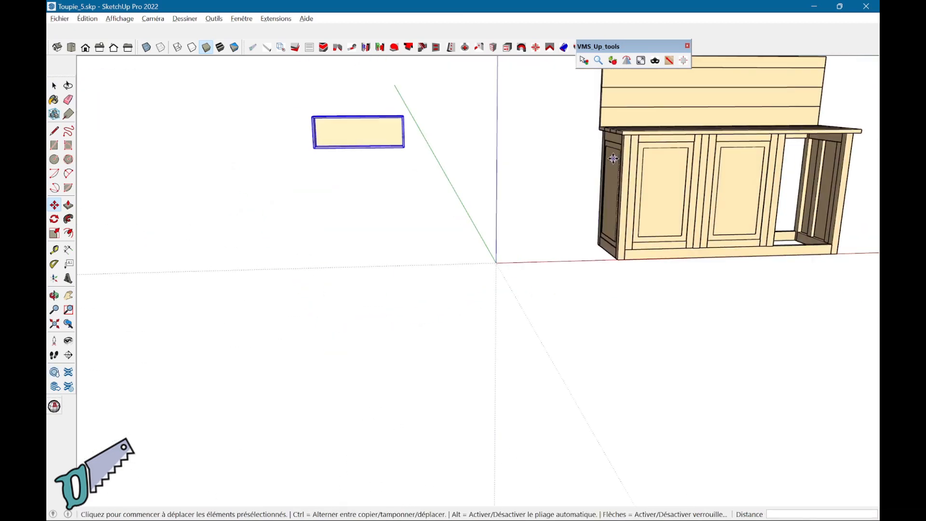
pyautogui.moveTo(344, 199); pyautogui.dragTo(166, 262, button='middle')
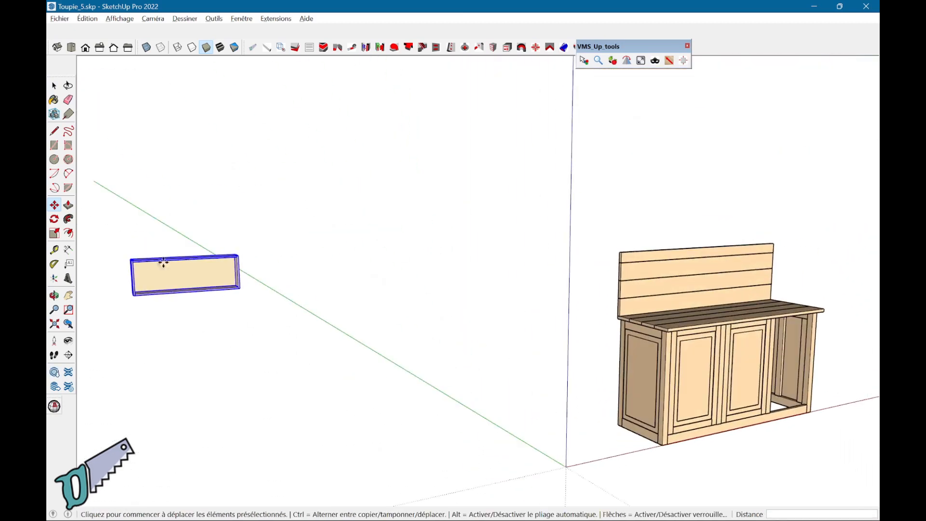
pyautogui.click(168, 286)
pyautogui.click(688, 246)
pyautogui.scroll(5, 617, 262)
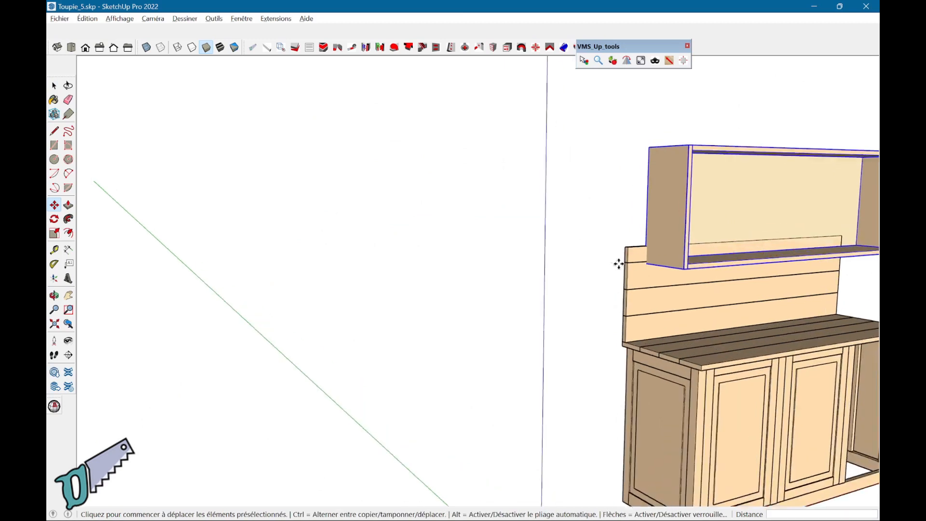
# Step: Move the box so that its lower back corner sits on the upper end corner of the backsplash
pyautogui.click(653, 263)
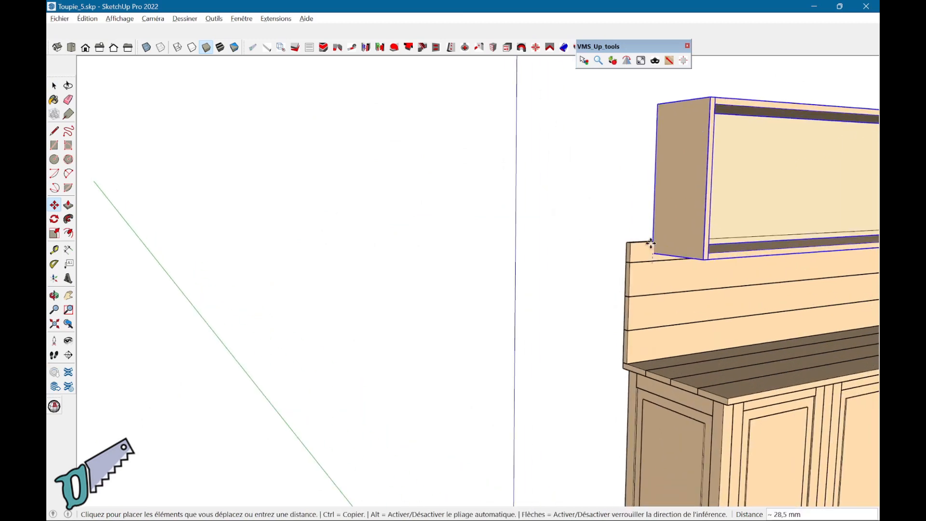
pyautogui.click(642, 225)
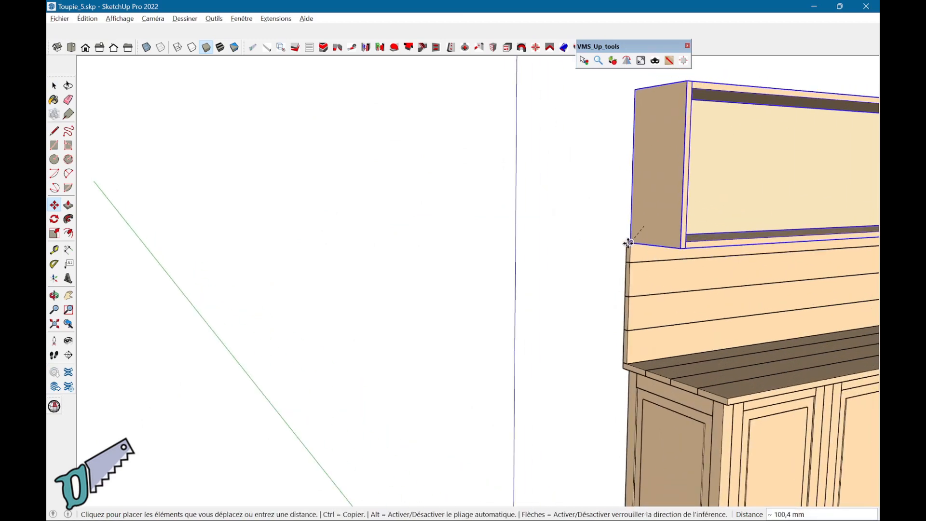
pyautogui.scroll(5, 627, 243)
pyautogui.click(628, 240)
# Step: Stretch the upper box so that its far side is flush with the backsplash's end
pyautogui.scroll(-2, 689, 285)
pyautogui.keyDown('shift'); pyautogui.moveTo(794, 307); pyautogui.dragTo(547, 289, button='middle'); pyautogui.keyUp('shift')
pyautogui.moveTo(547, 289); pyautogui.dragTo(504, 285, button='middle')
pyautogui.scroll(-3, 790, 302)
pyautogui.keyDown('shift'); pyautogui.moveTo(873, 297); pyautogui.dragTo(696, 252, button='middle'); pyautogui.keyUp('shift')
pyautogui.press('m')
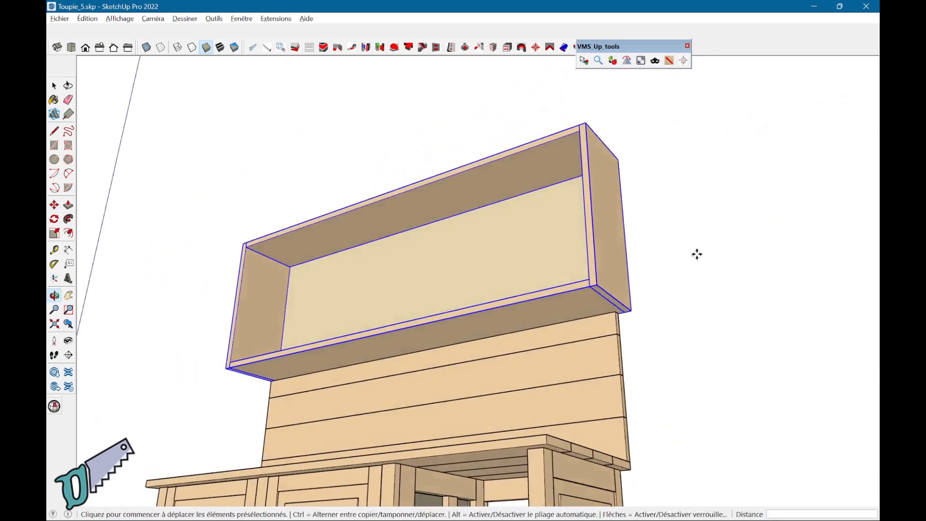
pyautogui.click(295, 47)
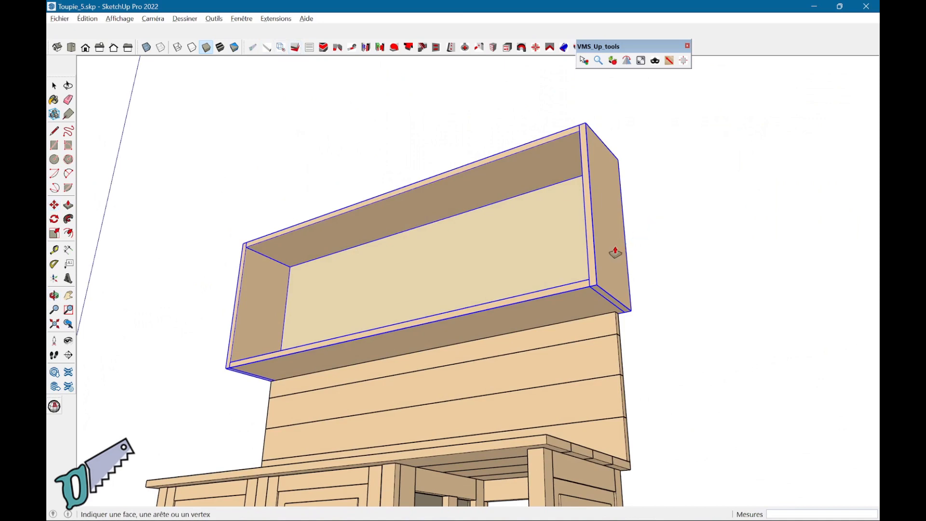
pyautogui.click(618, 357)
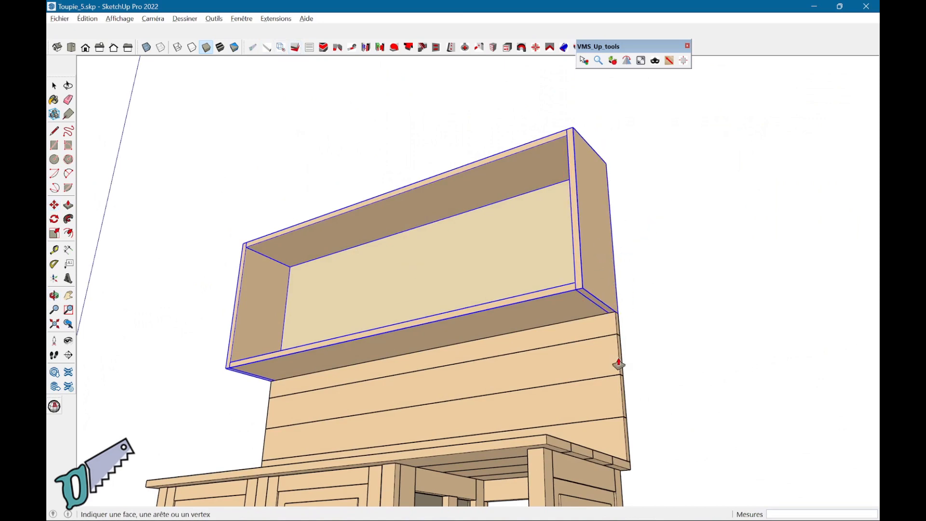
# Step: Place a vertical guide on the box's front, 566.3 mm from the outer edge of its side
pyautogui.moveTo(667, 288); pyautogui.dragTo(695, 371, button='middle')
pyautogui.moveTo(394, 256); pyautogui.dragTo(555, 268, button='middle')
pyautogui.moveTo(231, 248); pyautogui.dragTo(400, 290, button='middle')
pyautogui.scroll(1, 264, 313)
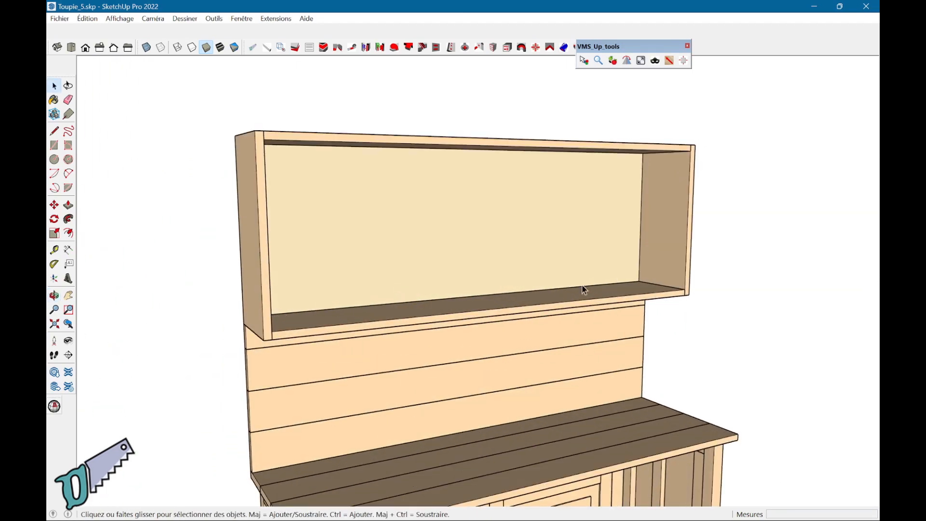
pyautogui.moveTo(659, 268); pyautogui.dragTo(388, 312, button='middle')
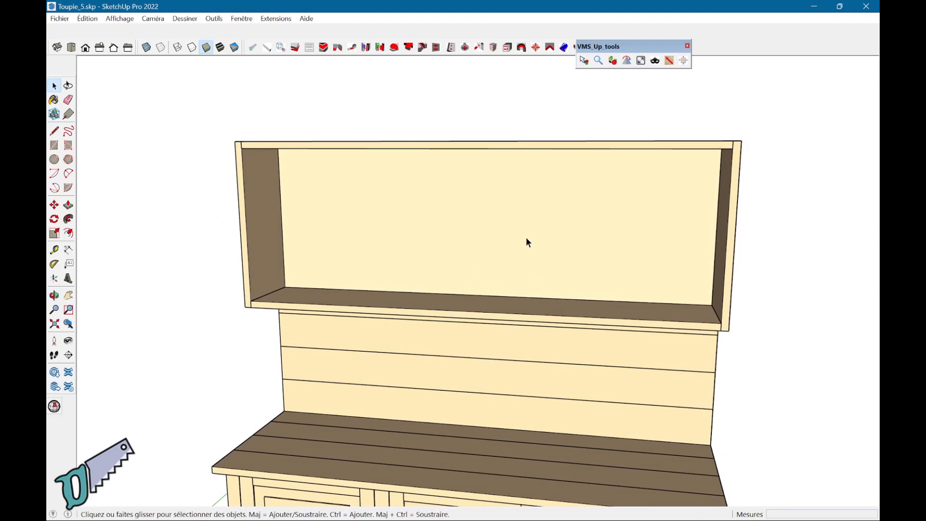
pyautogui.moveTo(535, 241); pyautogui.dragTo(517, 268, button='middle')
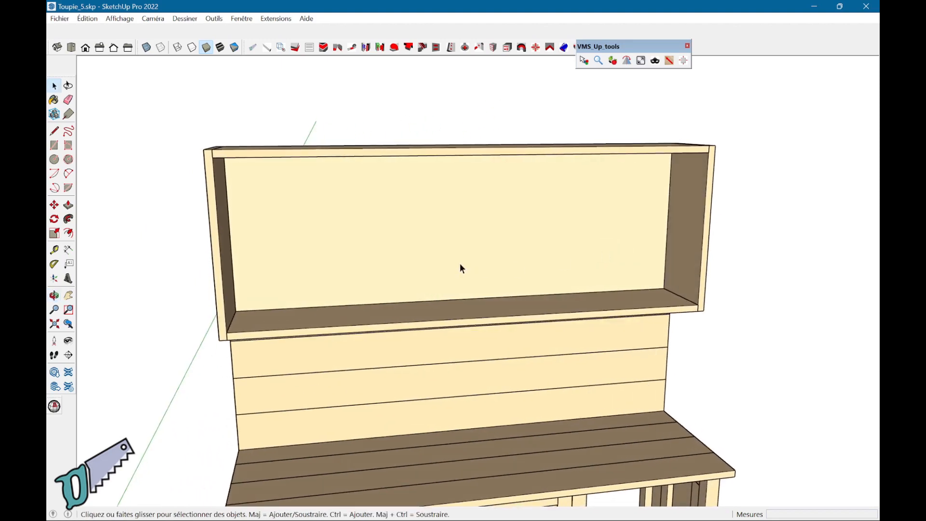
pyautogui.moveTo(249, 243); pyautogui.dragTo(279, 262, button='middle')
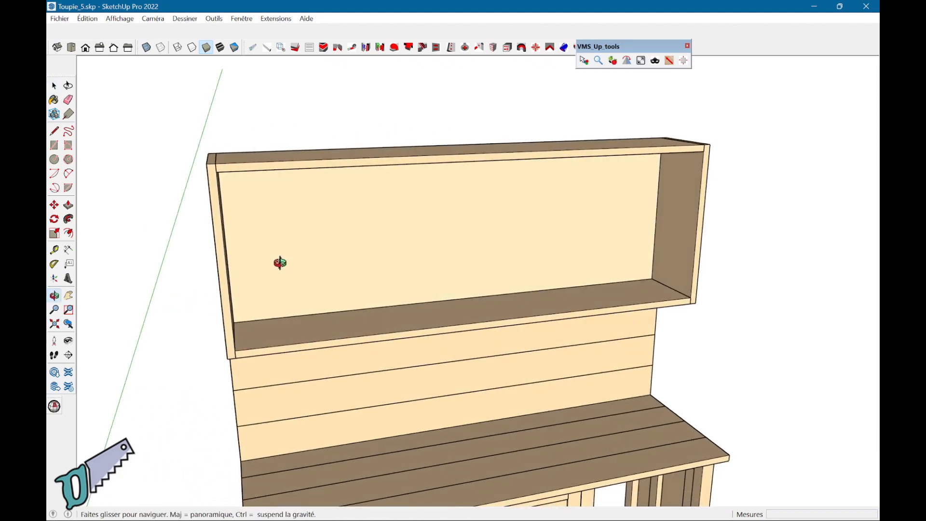
pyautogui.press('t')
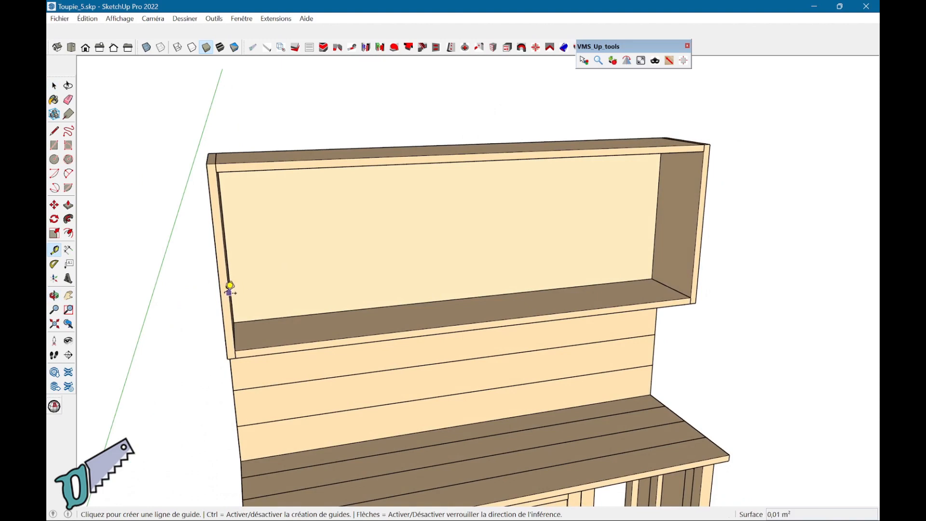
pyautogui.click(221, 295)
pyautogui.click(291, 290)
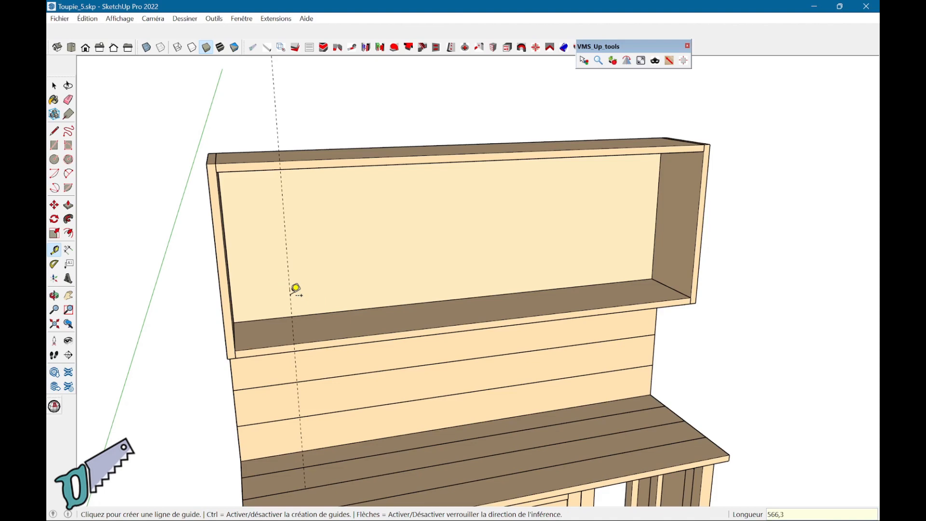
# Step: Copy the lower cabinet's first door up to the front of the upper box
pyautogui.moveTo(326, 287); pyautogui.dragTo(195, 271, button='middle')
pyautogui.scroll(-3, 228, 317)
pyautogui.press('space')
pyautogui.click(251, 477)
pyautogui.press('m')
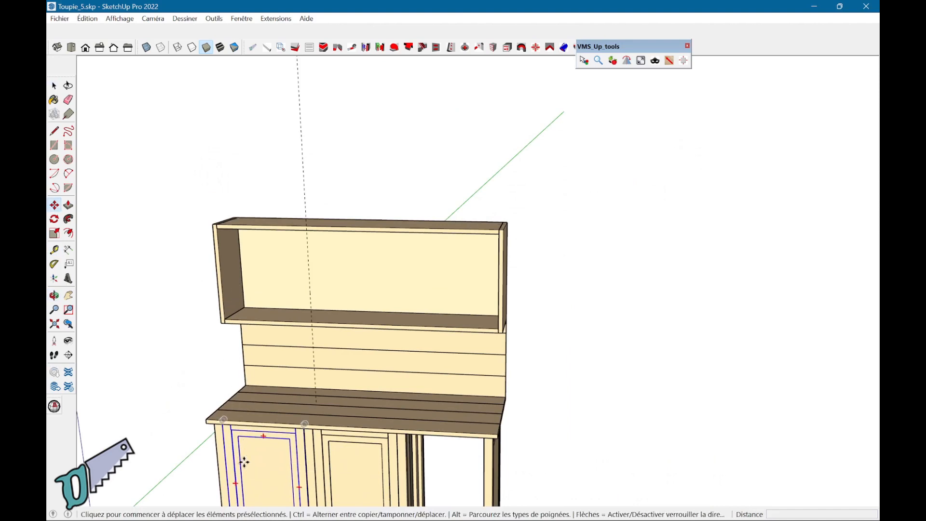
pyautogui.press('ctrl')
pyautogui.click(244, 462)
pyautogui.click(217, 229)
# Step: Move the copied door so that its lower back corner sits on the upper box's lower front corner
pyautogui.moveTo(217, 229); pyautogui.dragTo(446, 209, button='middle')
pyautogui.scroll(3, 442, 415)
pyautogui.moveTo(326, 363); pyautogui.dragTo(376, 327, button='middle')
pyautogui.scroll(1, 376, 326)
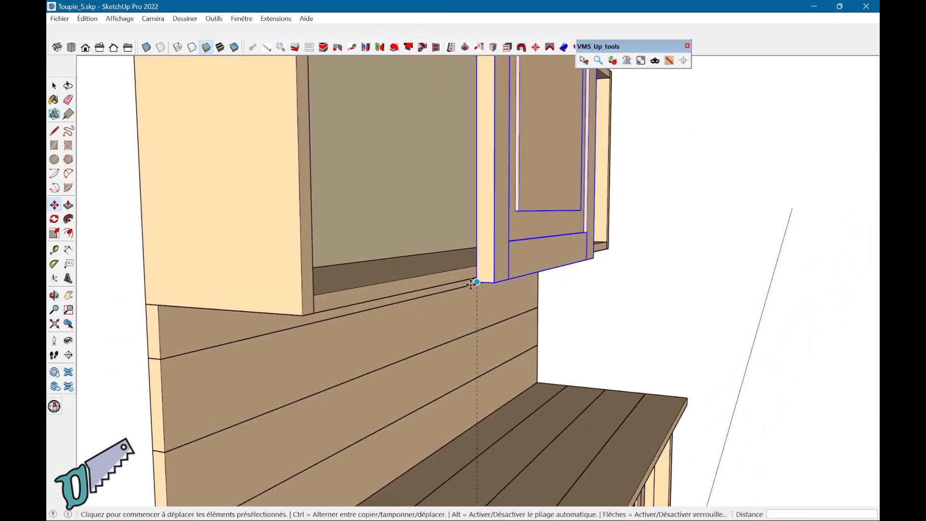
pyautogui.moveTo(480, 284); pyautogui.dragTo(367, 265, button='middle')
pyautogui.click(299, 305)
# Step: Shift the copied door 3 mm along the red axis, inward from the box's end
pyautogui.moveTo(321, 295); pyautogui.dragTo(448, 296, button='middle')
pyautogui.click(391, 317)
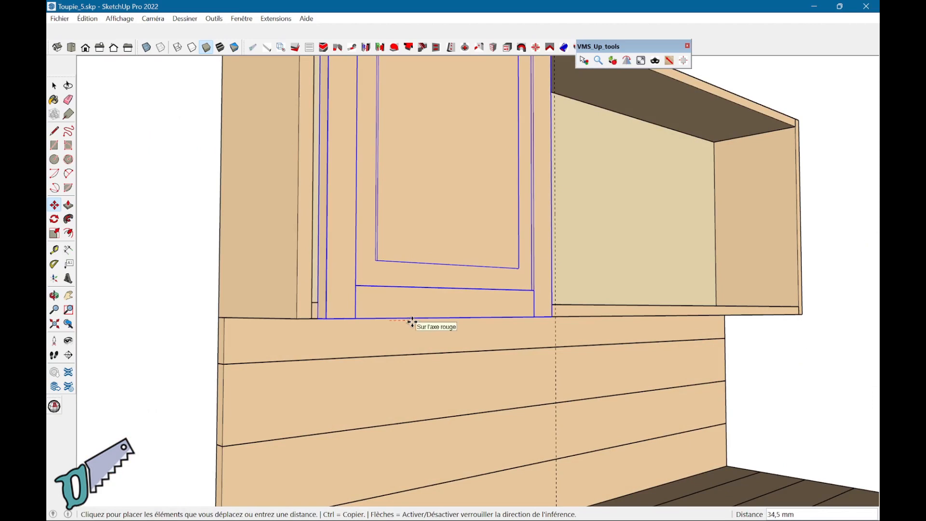
pyautogui.click(412, 321)
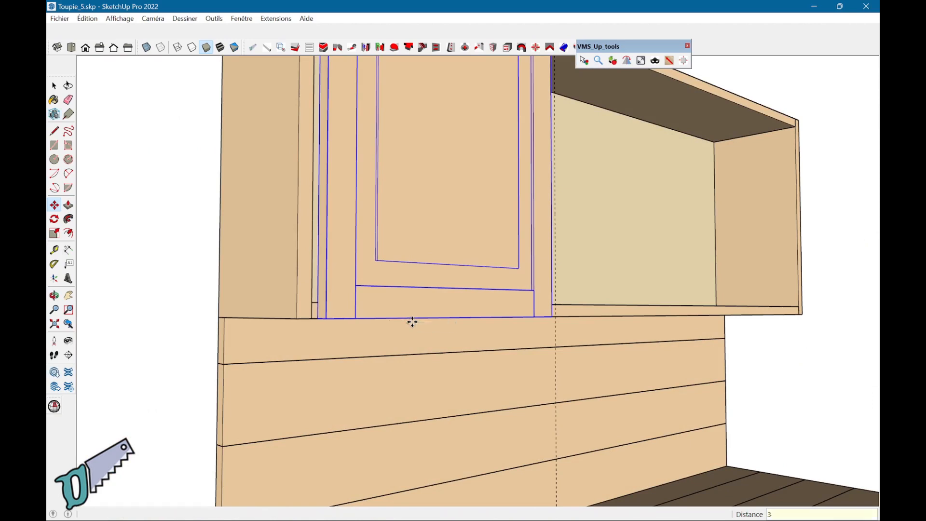
# Step: Rename the copied door's group and its parts to Porte_haut
pyautogui.press('space')
pyautogui.scroll(-3, 471, 247)
pyautogui.moveTo(496, 165); pyautogui.dragTo(288, 282, button='middle')
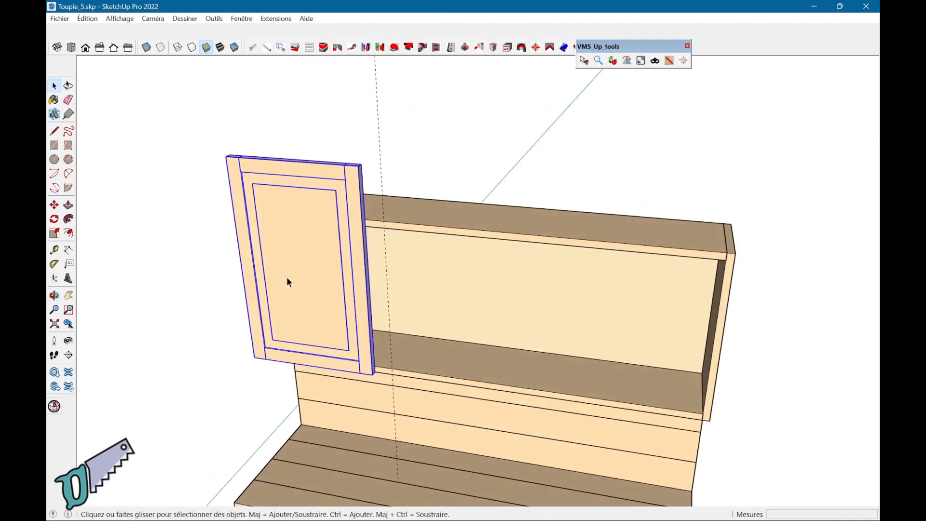
pyautogui.rightClick(306, 277)
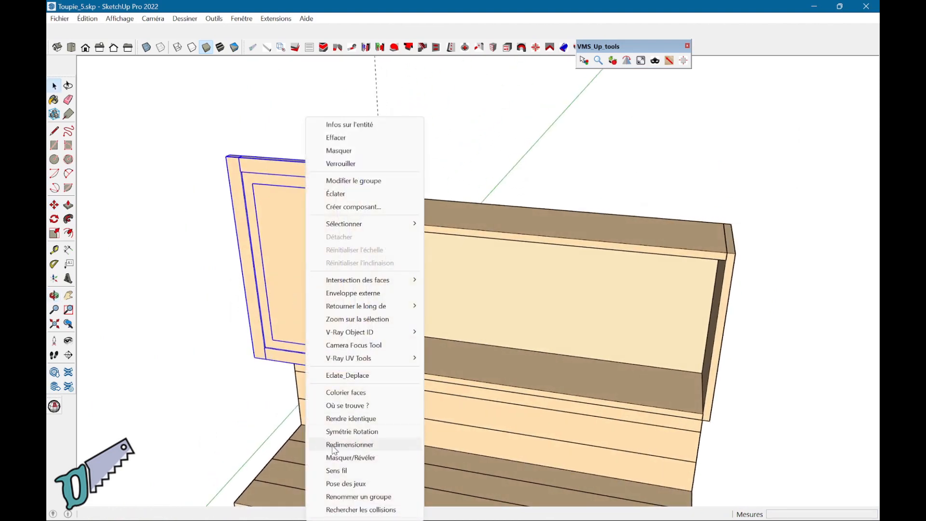
pyautogui.click(358, 496)
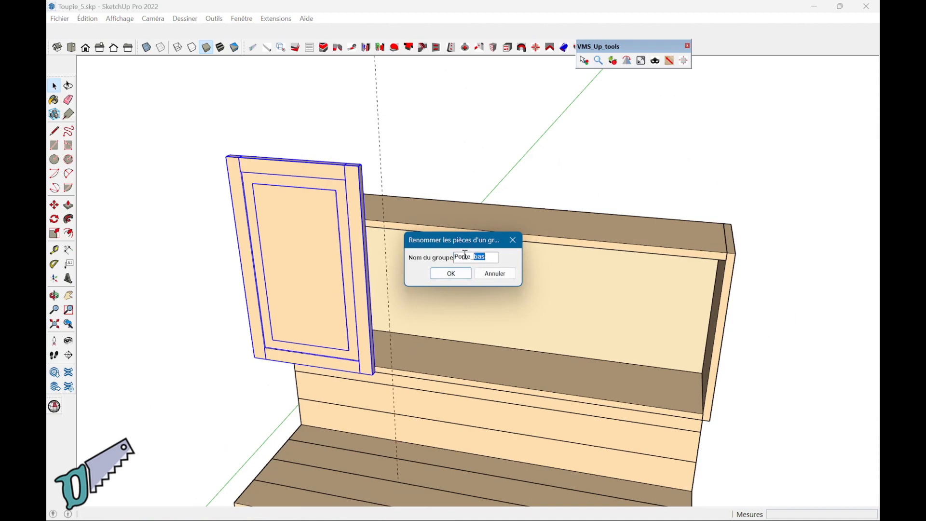
pyautogui.press('Return')
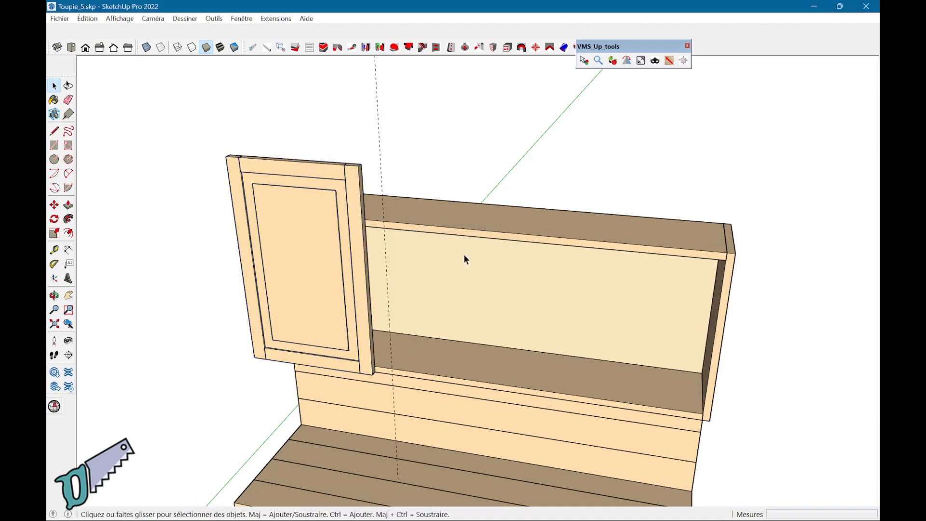
# Step: Shorten the upper door so that its top edge is level with the top of the box
pyautogui.moveTo(575, 152); pyautogui.dragTo(343, 218, button='middle')
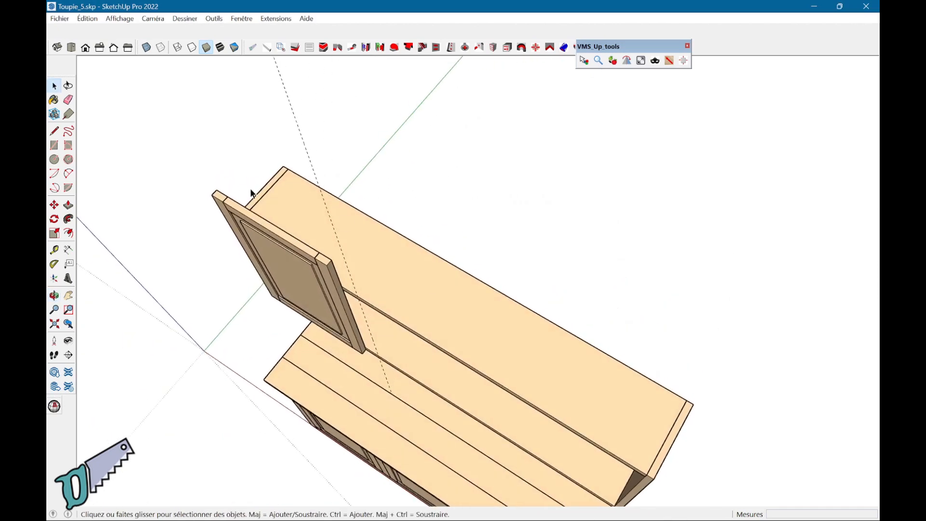
pyautogui.scroll(3, 305, 253)
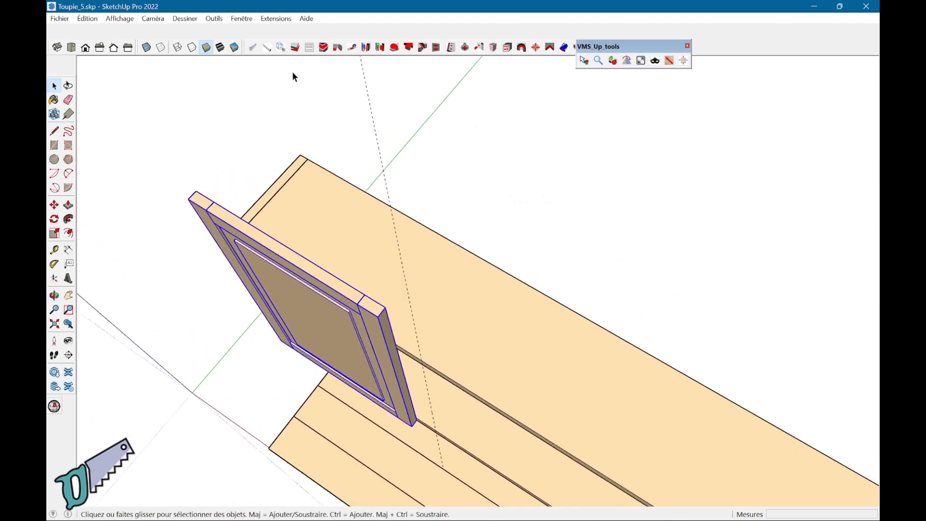
pyautogui.click(294, 47)
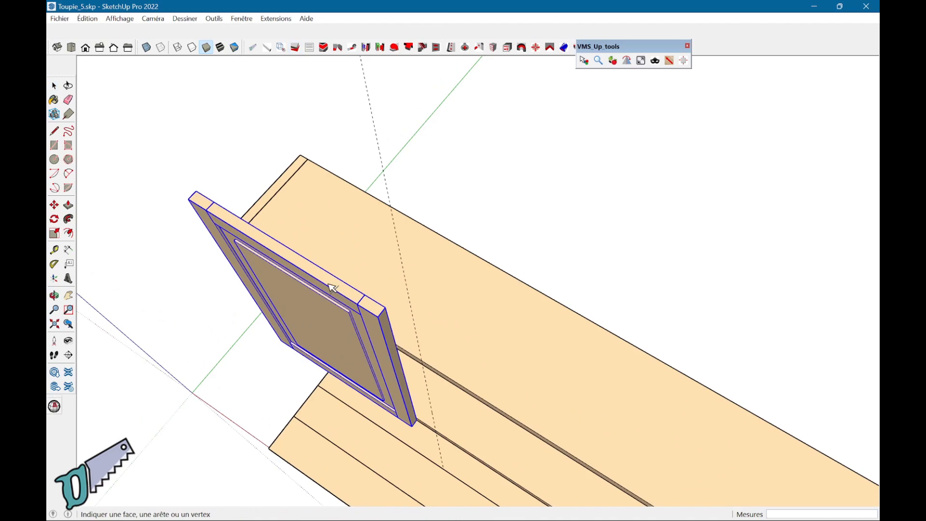
pyautogui.scroll(2, 333, 285)
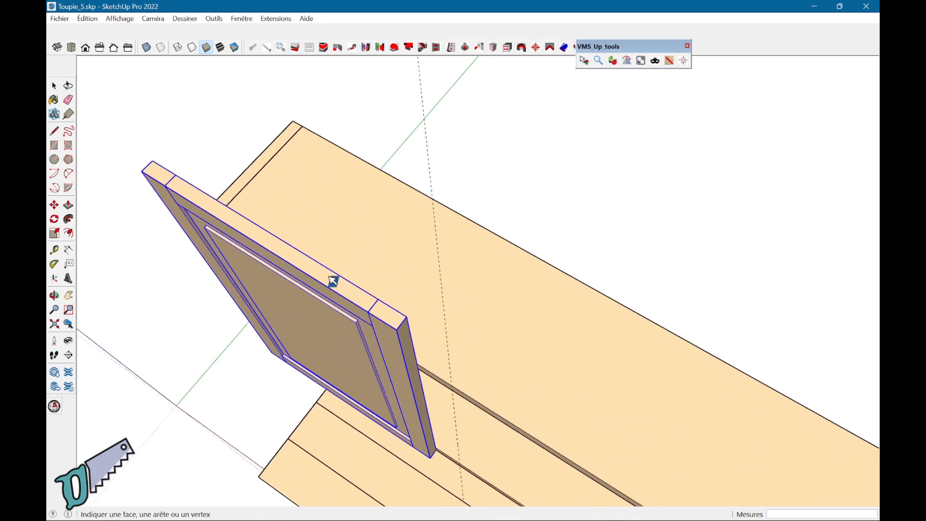
pyautogui.click(489, 410)
# Step: Stretch the upper door's width so that its free side reaches the vertical guide
pyautogui.moveTo(491, 410); pyautogui.dragTo(368, 310, button='middle')
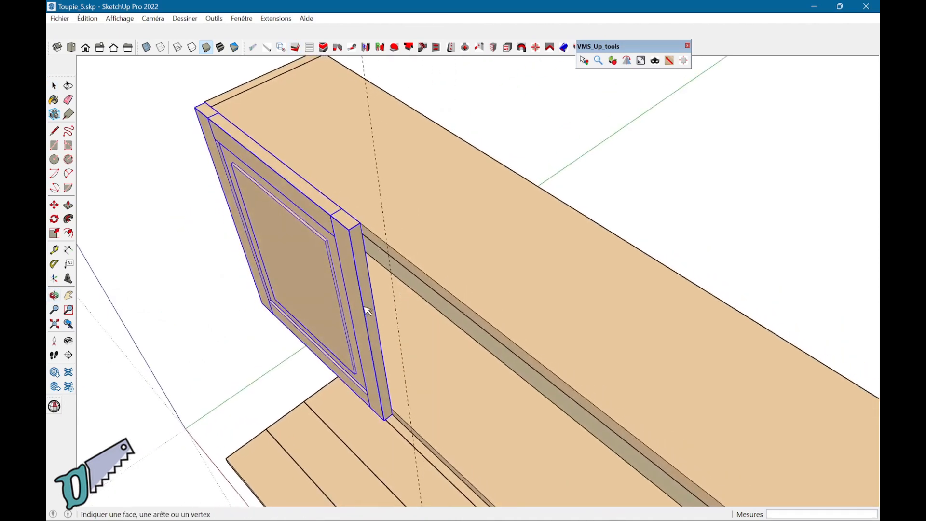
pyautogui.scroll(2, 371, 311)
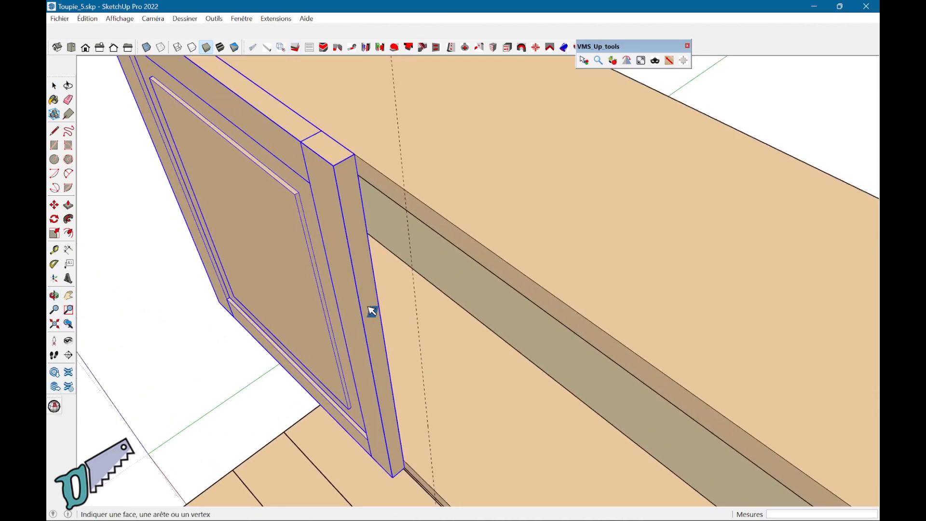
pyautogui.click(404, 189)
pyautogui.scroll(-6, 404, 189)
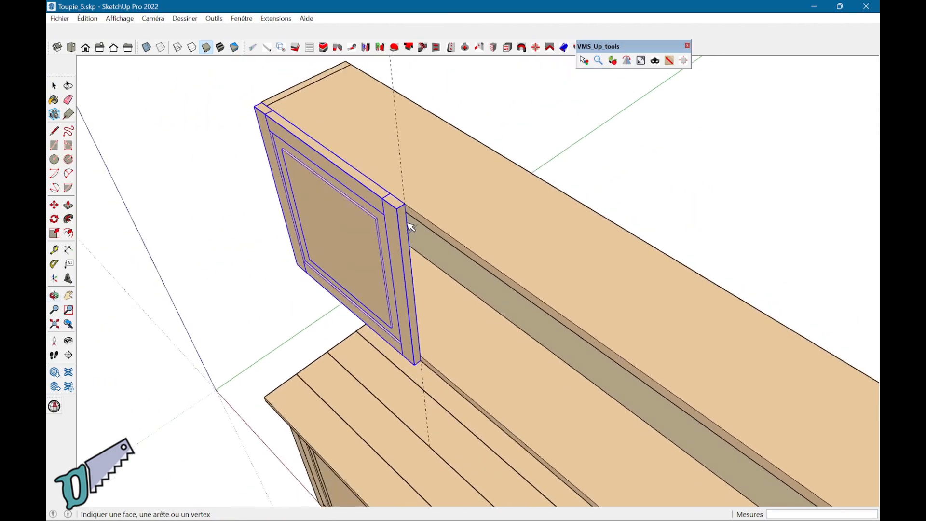
pyautogui.press('space')
# Step: Copy the upper door along the box, snapping the copy against the first door's end corner
pyautogui.moveTo(532, 151); pyautogui.dragTo(349, 239, button='middle')
pyautogui.click(351, 236)
pyautogui.press('m')
pyautogui.scroll(4, 351, 236)
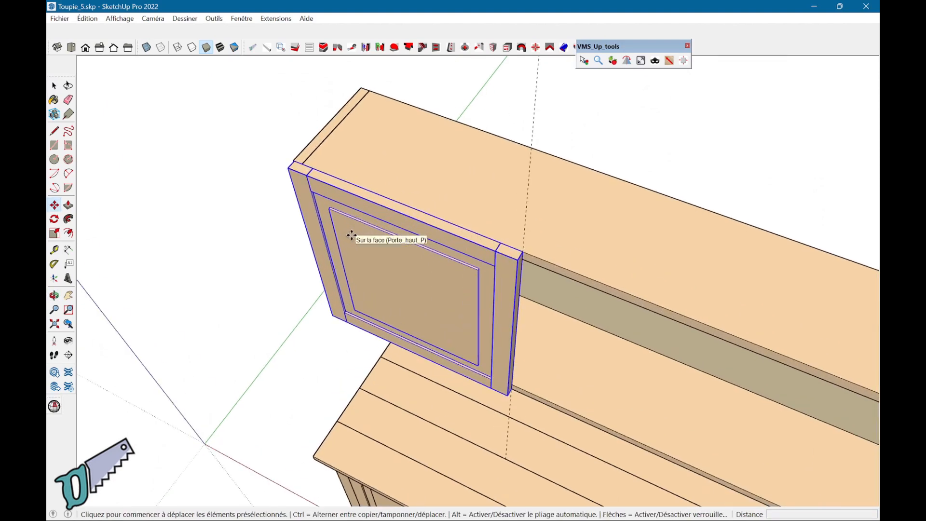
pyautogui.click(281, 144)
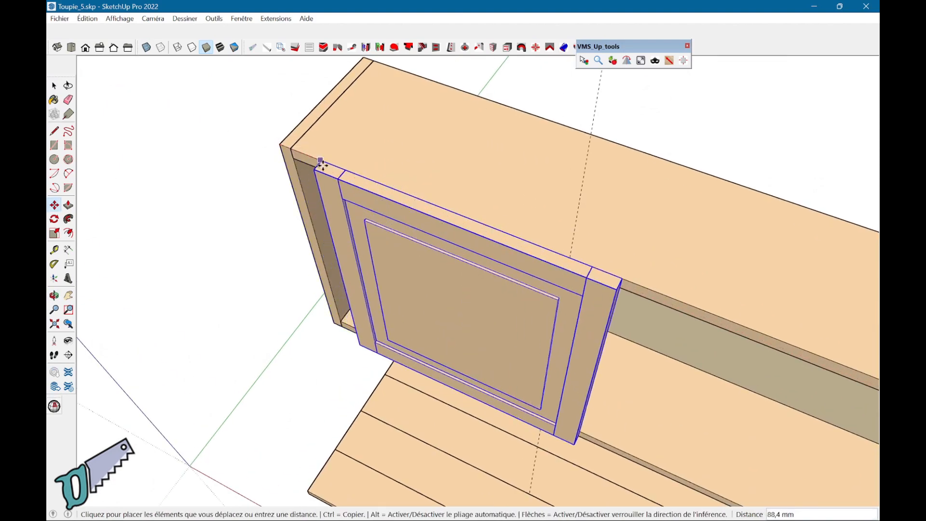
pyautogui.press('ctrl')
pyautogui.scroll(2, 557, 267)
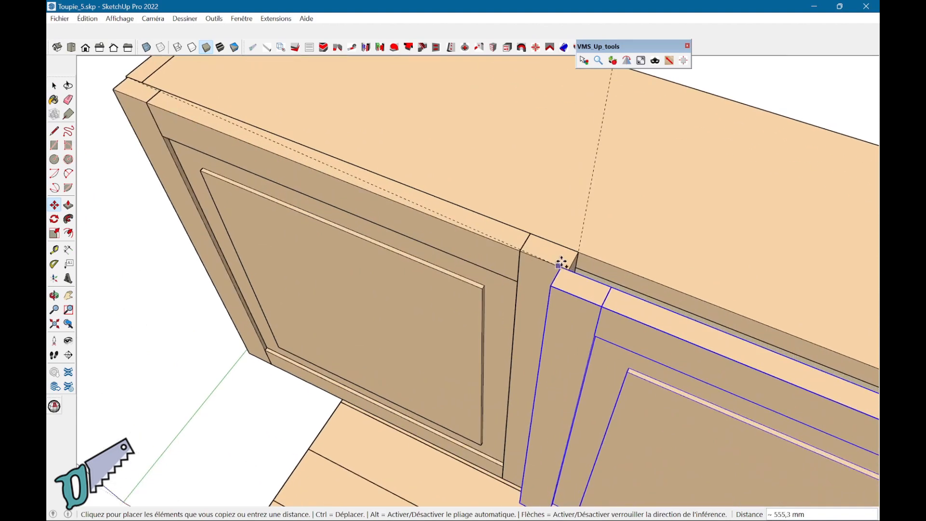
pyautogui.scroll(2, 575, 252)
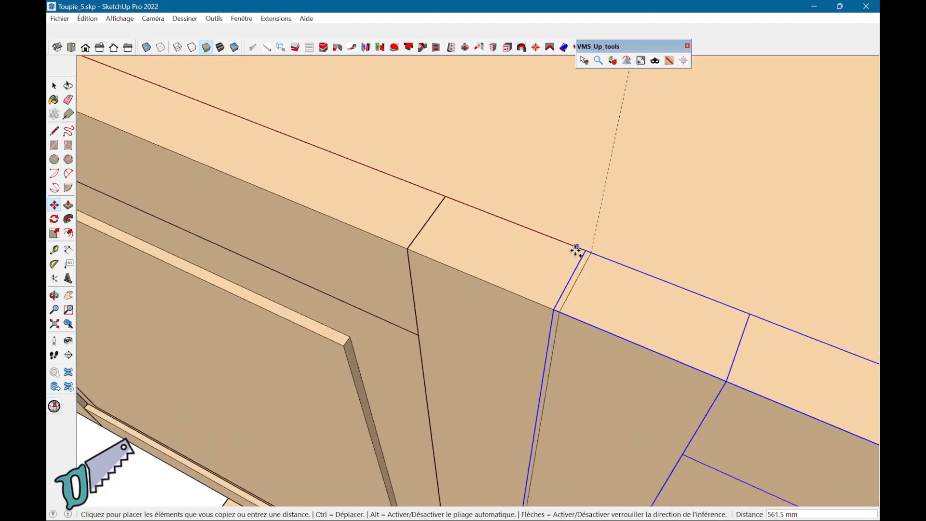
pyautogui.scroll(2, 583, 252)
pyautogui.click(585, 252)
pyautogui.click(604, 258)
pyautogui.click(590, 250)
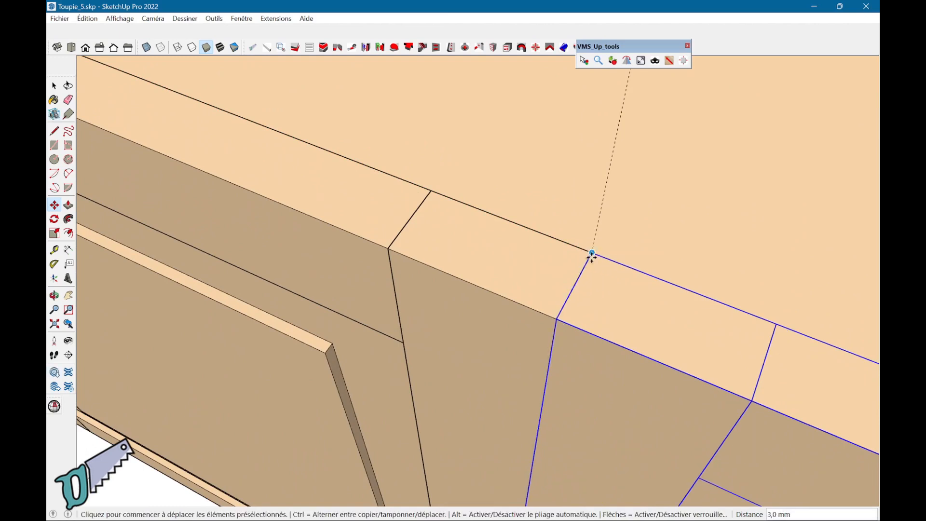
# Step: Move the second upper door 2 mm away from the first one along the box
pyautogui.click(590, 254)
pyautogui.click(607, 259)
pyautogui.write('2')
pyautogui.press('Return')
# Step: Copy the second upper door against its own free end, and shift this third door 2 mm away along the box
pyautogui.moveTo(761, 340); pyautogui.dragTo(264, 147, button='middle')
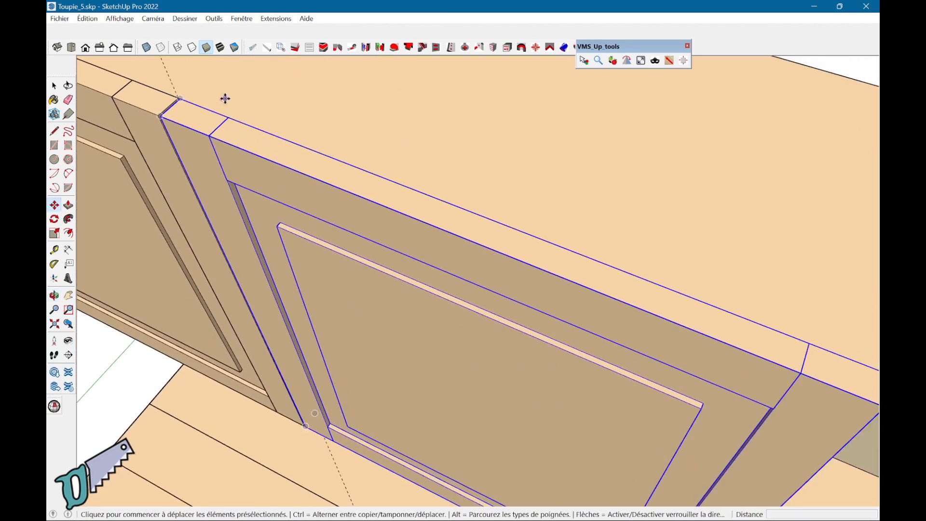
pyautogui.click(181, 98)
pyautogui.press('ctrl')
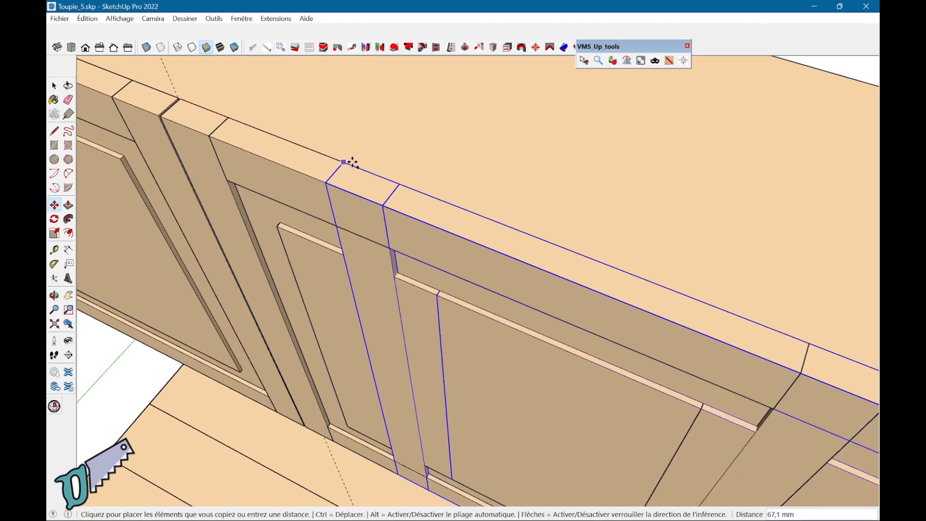
pyautogui.keyDown('shift'); pyautogui.moveTo(524, 233); pyautogui.dragTo(92, 71, button='middle'); pyautogui.keyUp('shift')
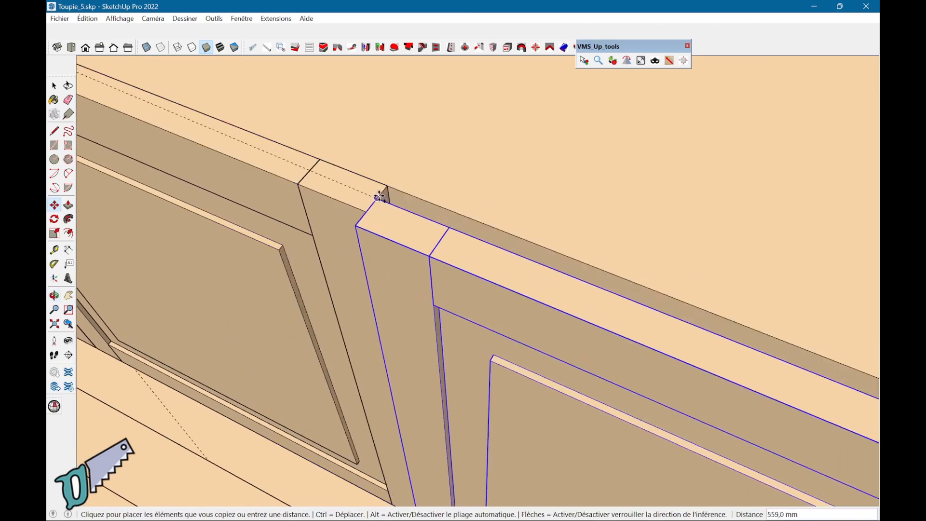
pyautogui.click(386, 187)
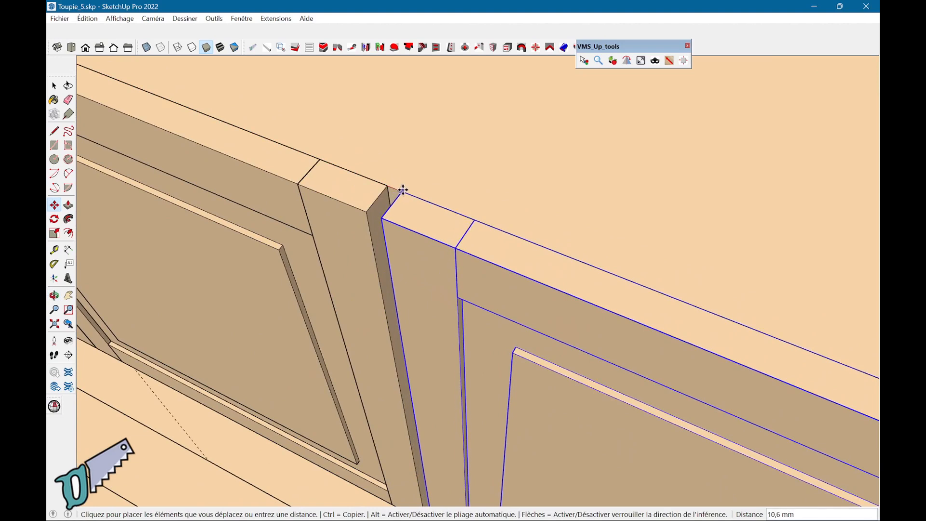
pyautogui.write('2')
pyautogui.press('Return')
pyautogui.press('space')
pyautogui.click(54, 323)
pyautogui.moveTo(366, 330); pyautogui.dragTo(391, 127, button='middle')
pyautogui.click(300, 459)
pyautogui.moveTo(309, 457); pyautogui.dragTo(431, 453, button='middle')
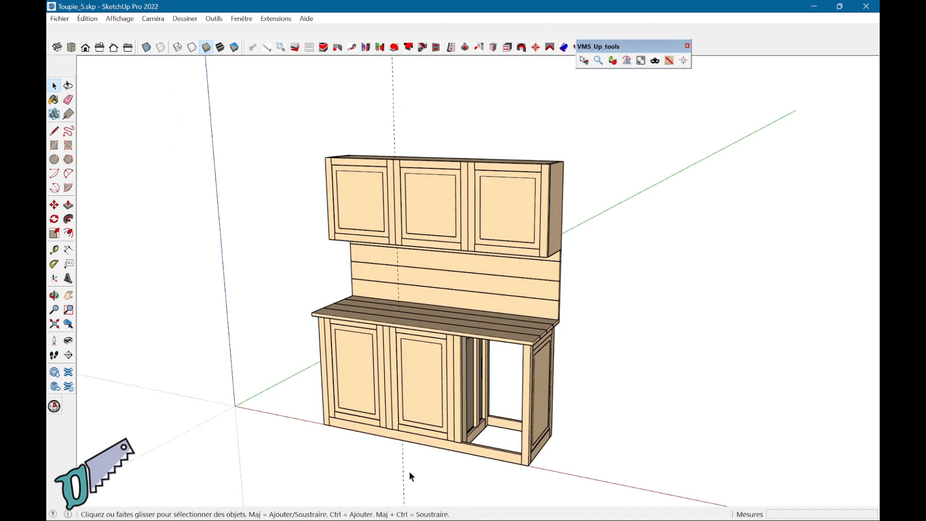
pyautogui.moveTo(339, 209); pyautogui.dragTo(289, 142, button='middle')
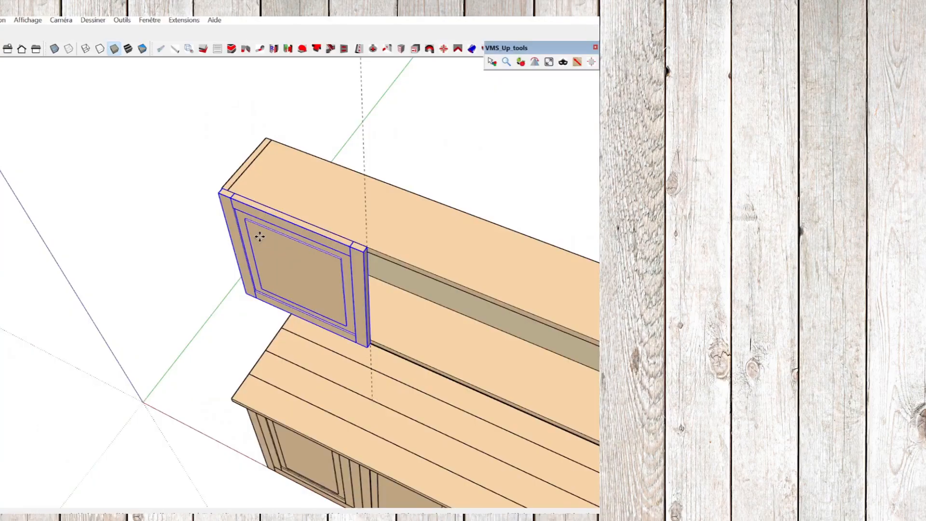
# Step: Copy the upper door along the box against the first door's free end corner, and shift the copy slightly away from it
pyautogui.scroll(5, 285, 143)
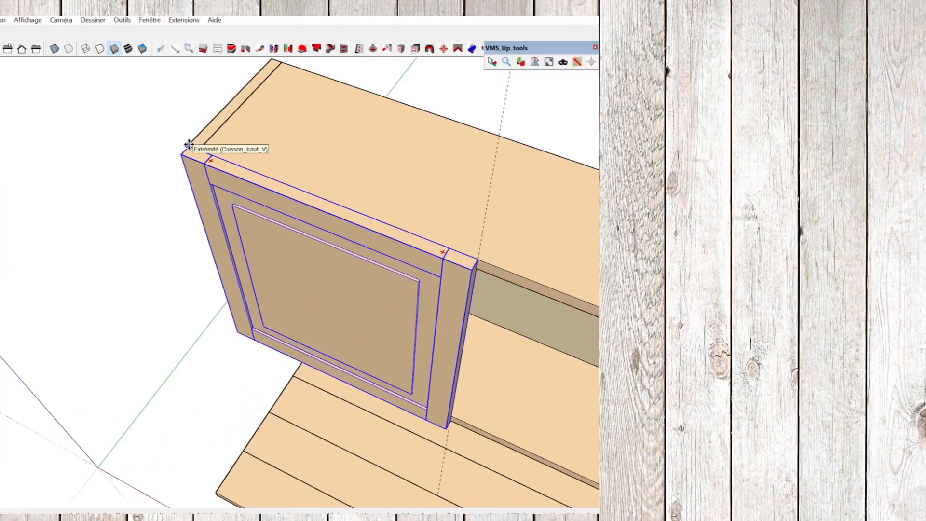
pyautogui.click(188, 144)
pyautogui.scroll(3, 471, 265)
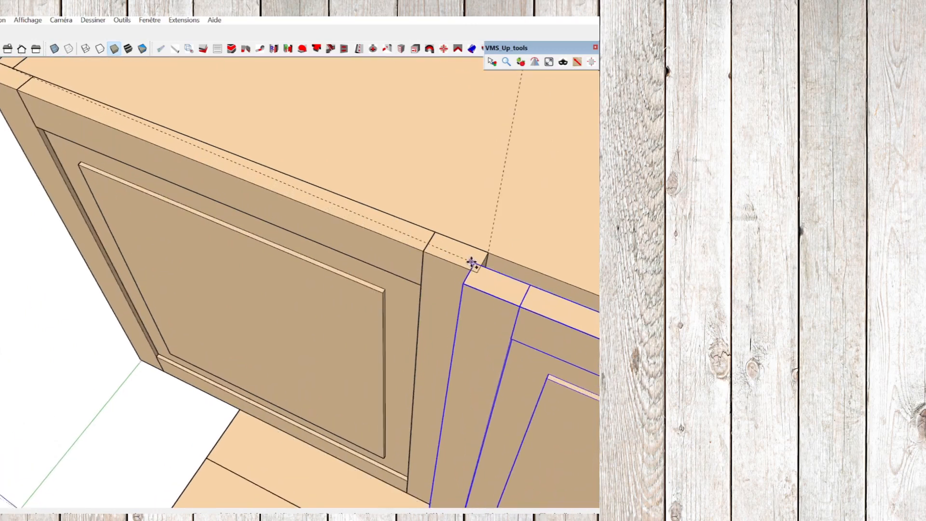
pyautogui.scroll(3, 484, 251)
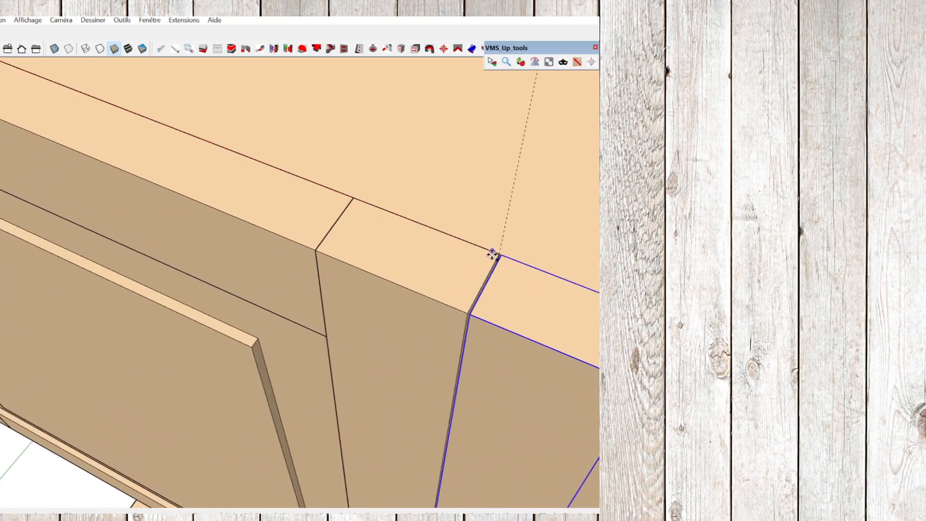
pyautogui.scroll(2, 493, 254)
pyautogui.click(499, 252)
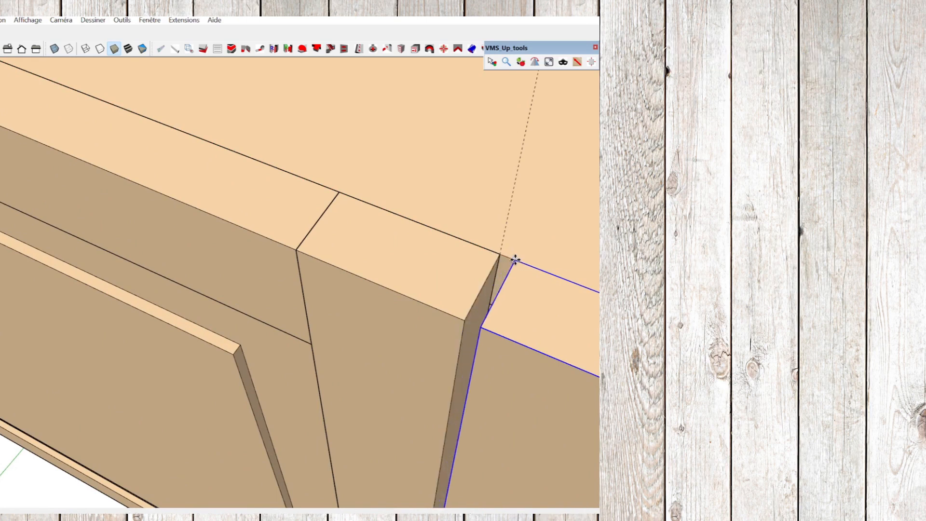
# Step: Copy the second upper door against its own free end, leaving a small gap before the third door
pyautogui.keyDown('shift'); pyautogui.moveTo(617, 323); pyautogui.dragTo(314, 124, button='middle'); pyautogui.keyUp('shift')
pyautogui.scroll(-4, 314, 124)
pyautogui.keyDown('shift'); pyautogui.moveTo(435, 173); pyautogui.dragTo(171, 148, button='middle'); pyautogui.keyUp('shift')
pyautogui.scroll(-2, 170, 147)
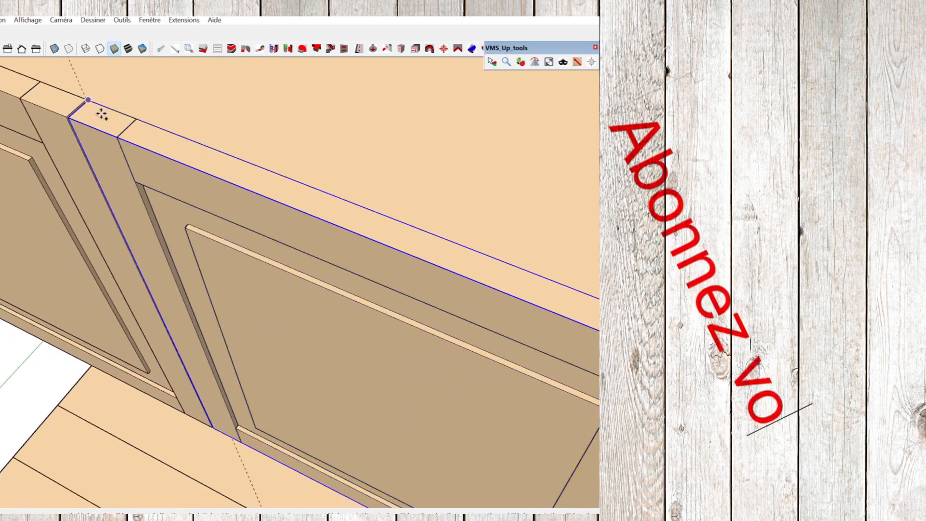
pyautogui.click(88, 100)
pyautogui.keyDown('shift'); pyautogui.moveTo(432, 235); pyautogui.dragTo(2, 77, button='middle'); pyautogui.keyUp('shift')
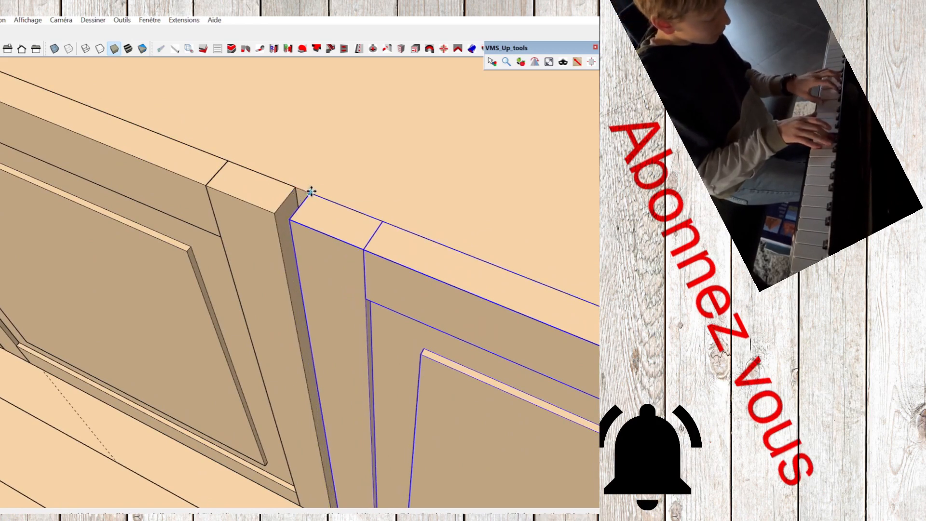
pyautogui.click(311, 192)
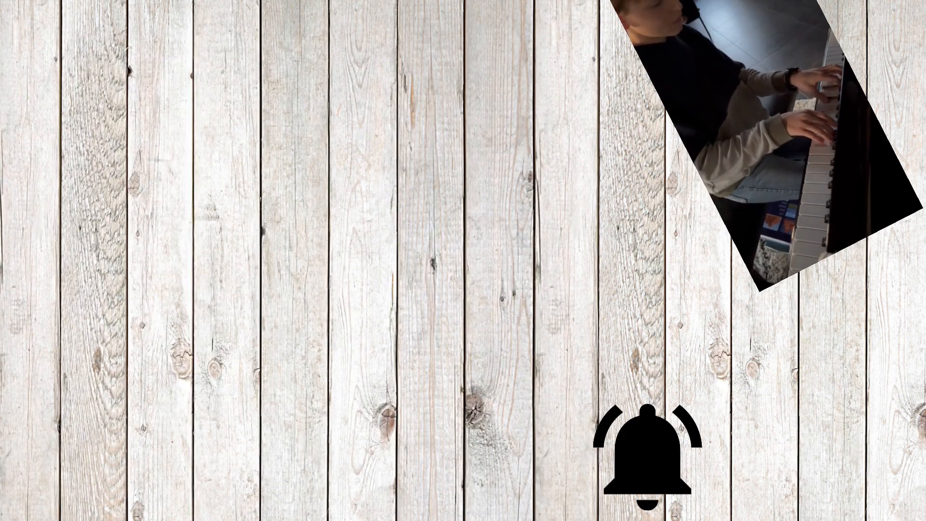